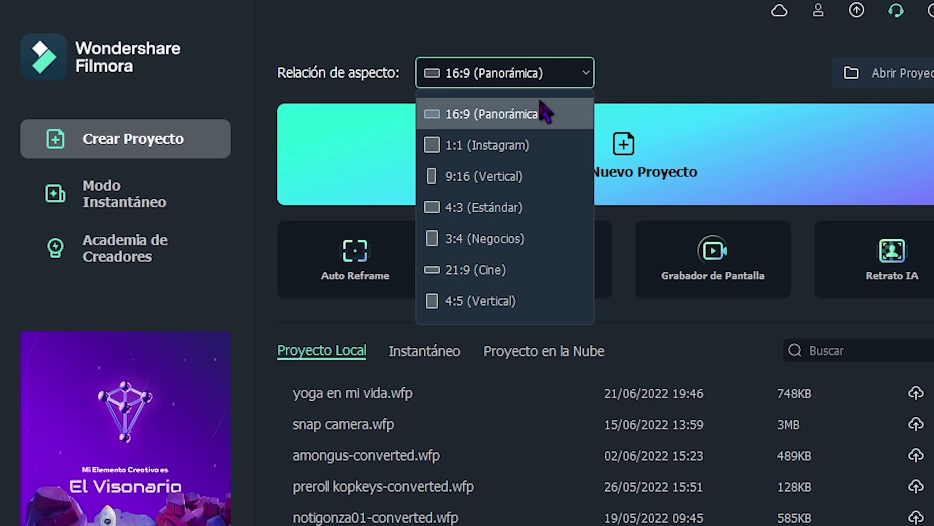
- Create a new project with the 16:9 (Panorámica) aspect ratio and close the message center
click(630, 84)
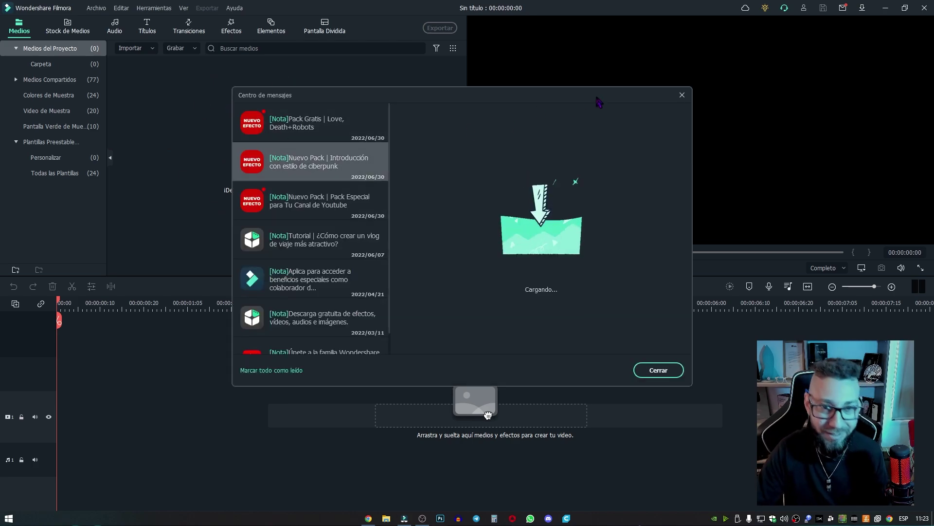
click(682, 96)
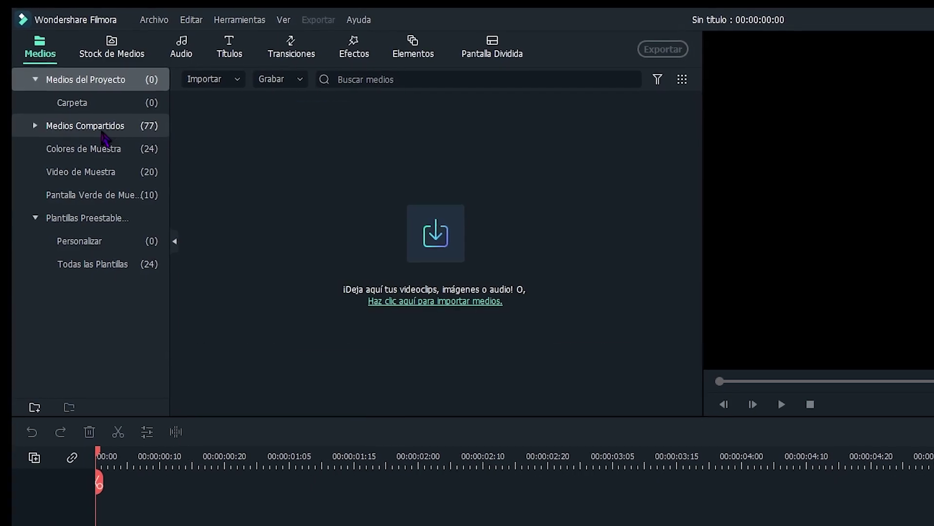
- Browse the videos, images and audio clips in the shared media library, and open the stock media library
click(95, 128)
scroll(455, 199, down, 15)
scroll(501, 324, up, 8)
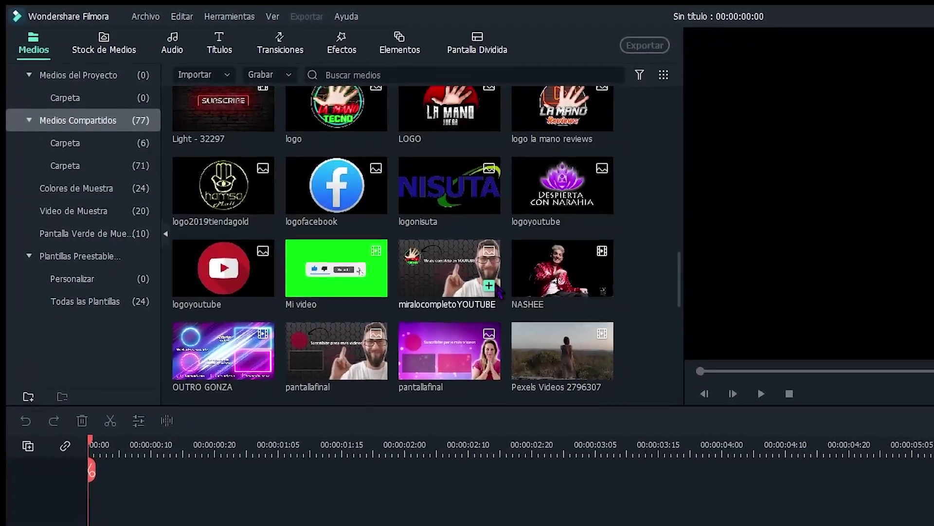
scroll(487, 319, down, 8)
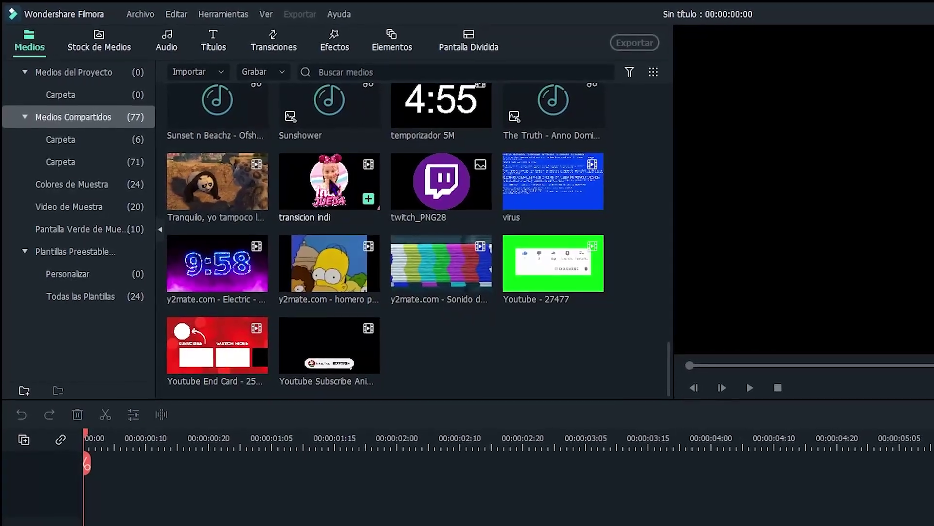
scroll(336, 224, up, 5)
scroll(329, 220, down, 5)
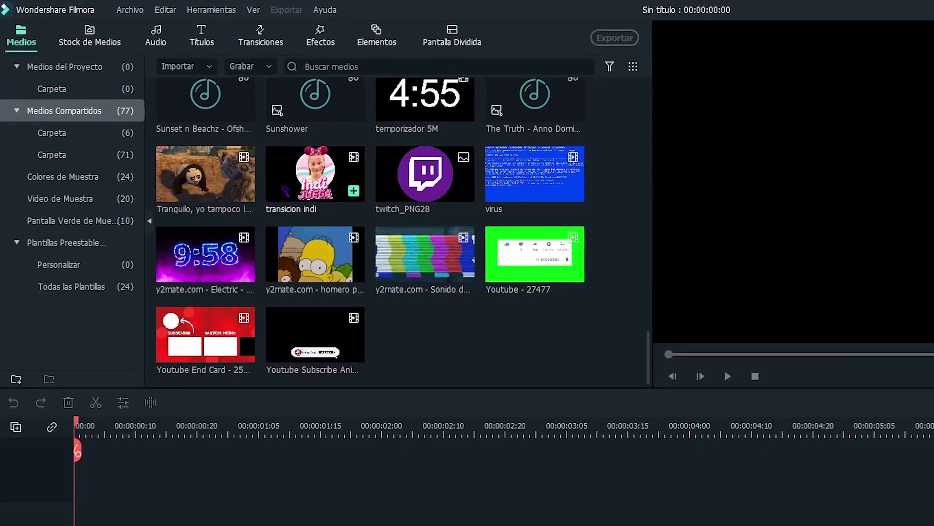
scroll(292, 200, up, 5)
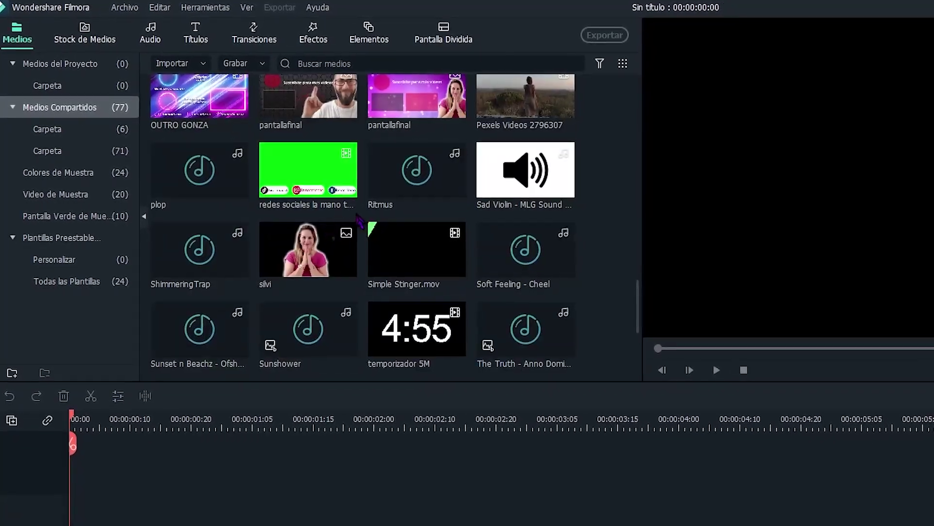
scroll(136, 92, down, 3)
scroll(137, 92, up, 6)
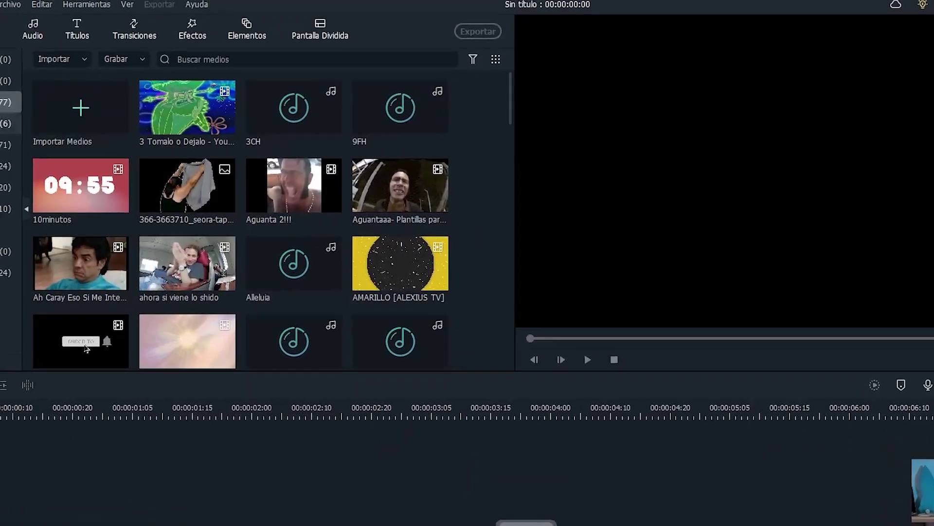
scroll(93, 352, down, 10)
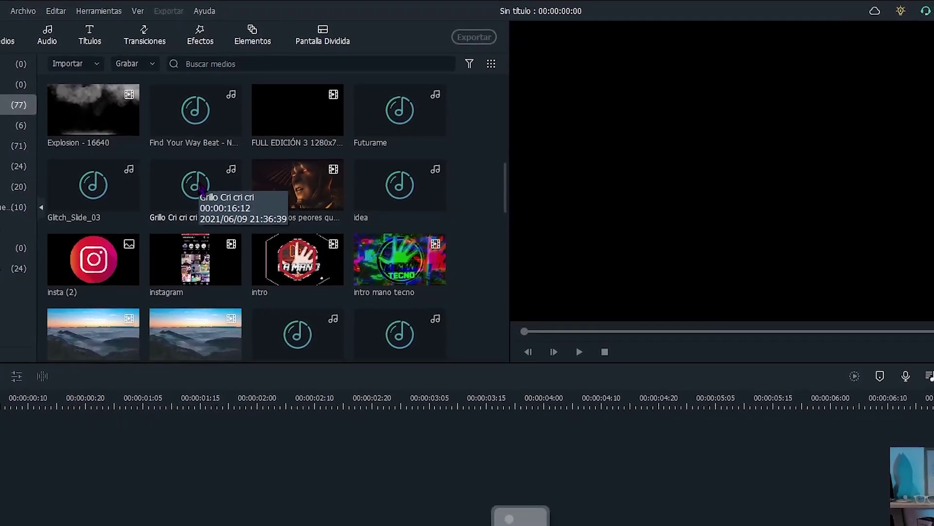
key(Up)
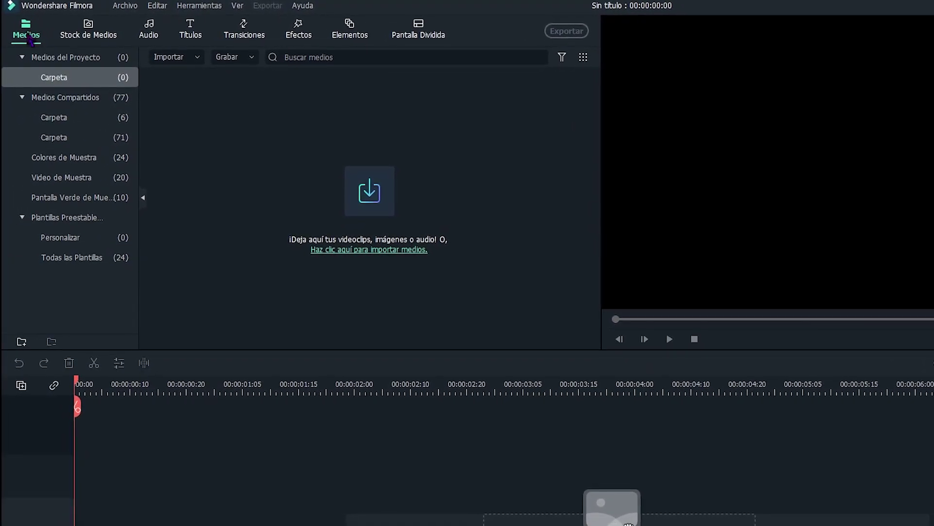
click(86, 31)
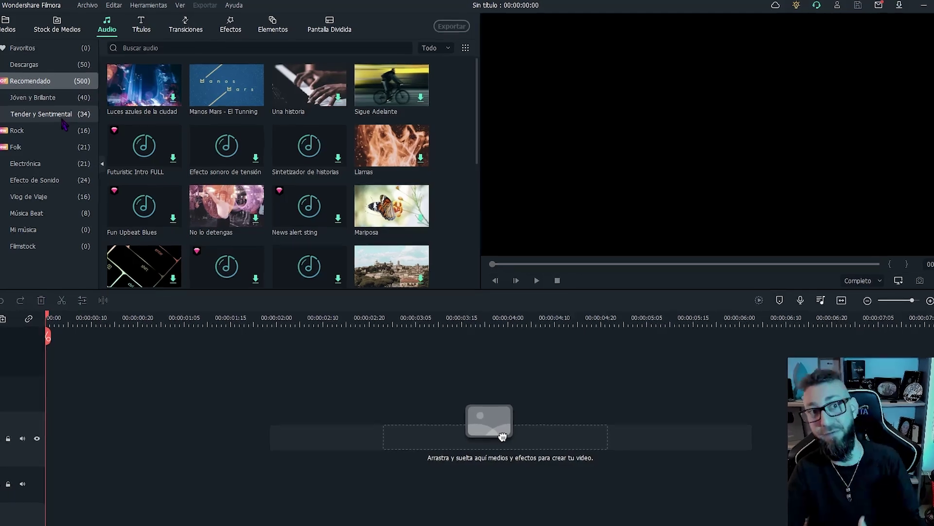
- Preview the Game UI Set Pack Title 02 title, place it at the start of video track 2 and play it
click(138, 29)
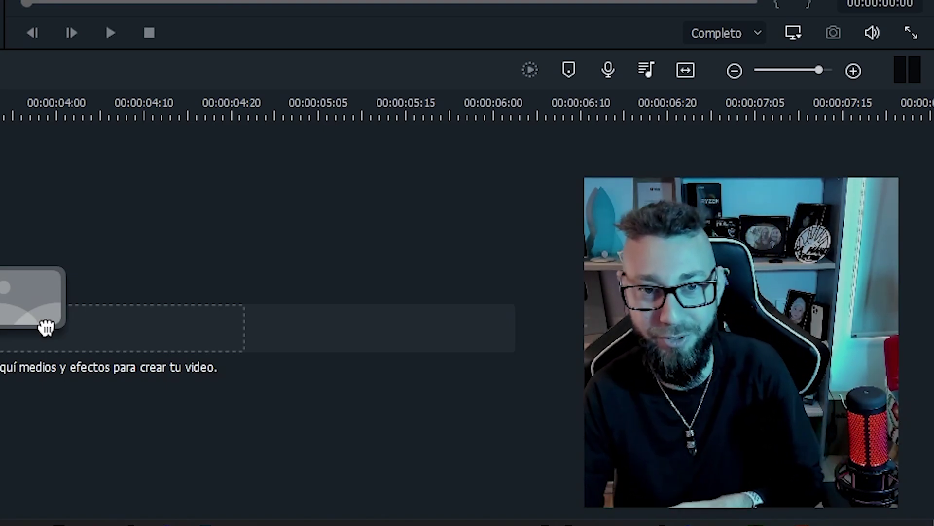
key(space)
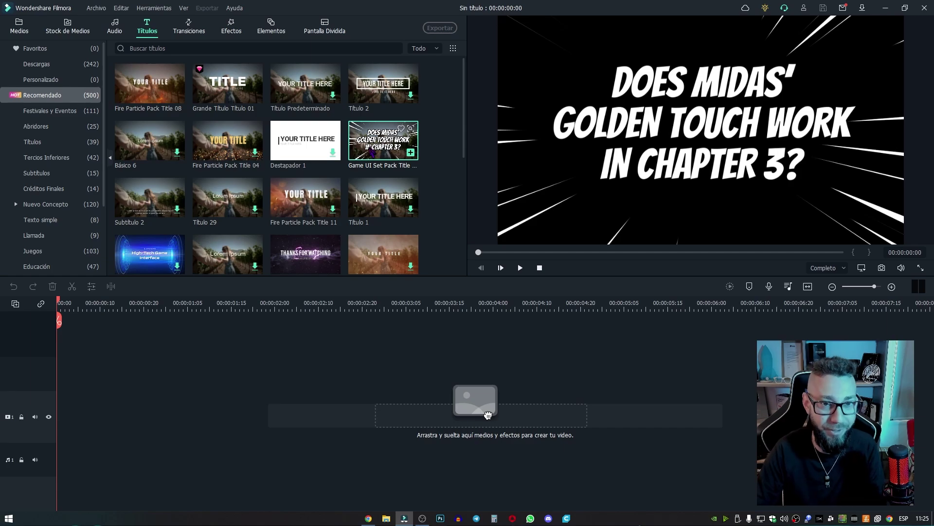
drag(488, 415, 63, 403)
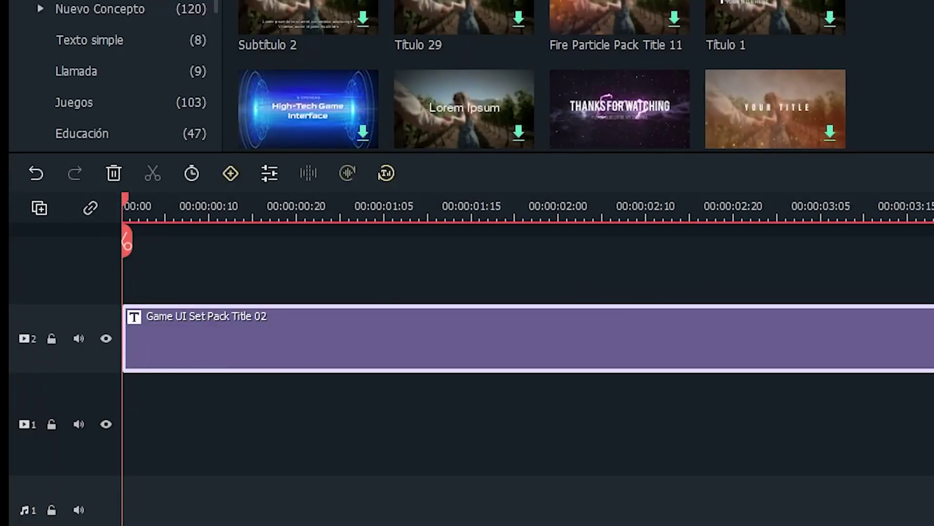
key(space)
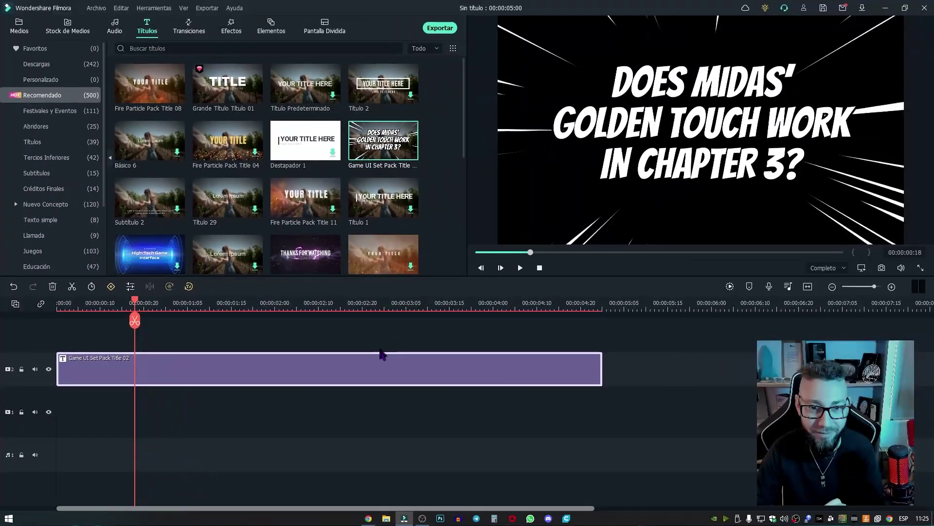
- Replace the title clip's text with "bienvenidos a LA MANO TECNO" on two lines
double_click(381, 358)
drag(220, 110, 185, 70)
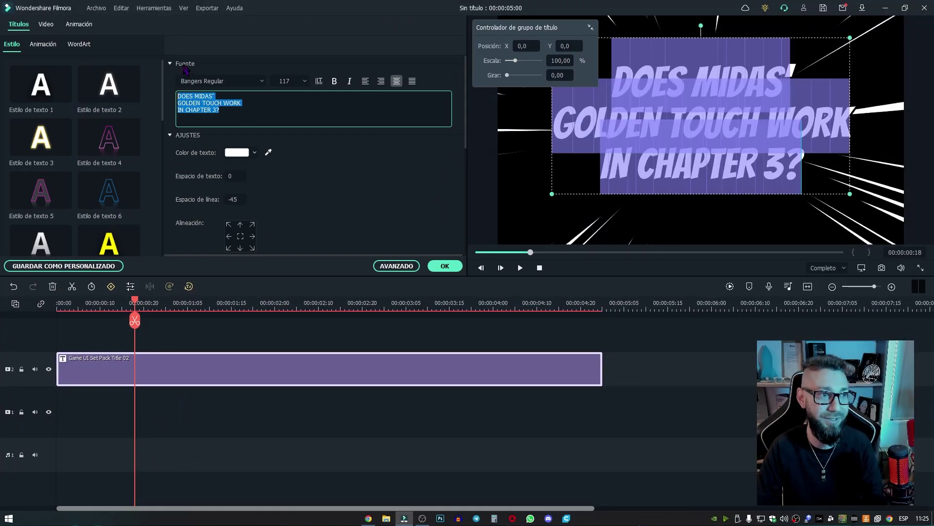
text(b)
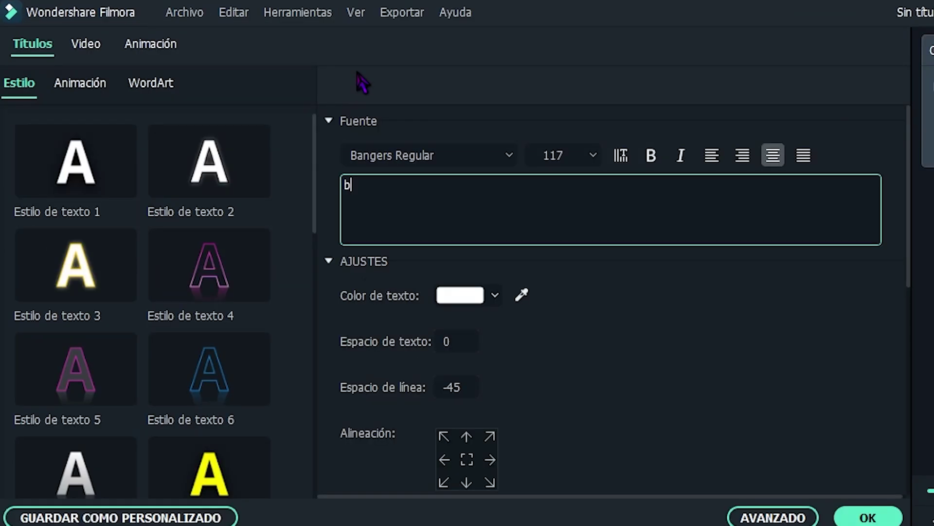
text(ienvenidos a)
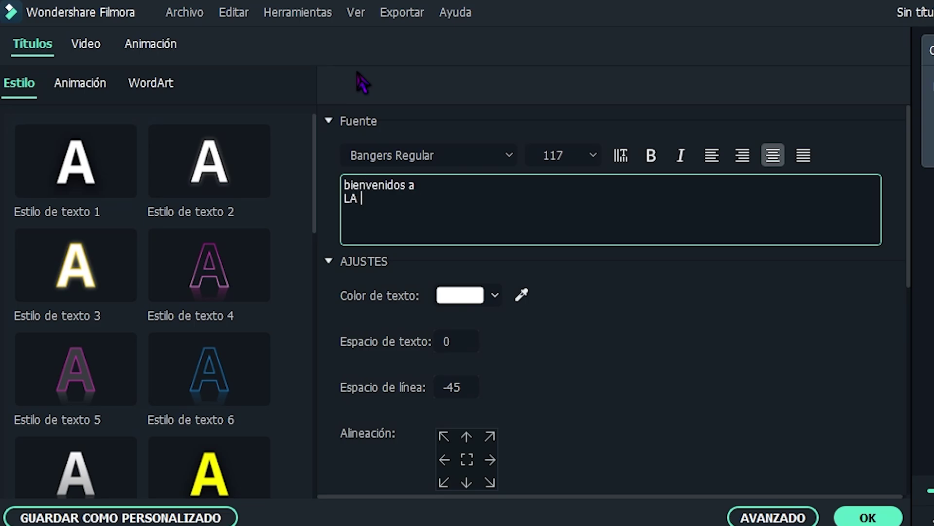
text(O)
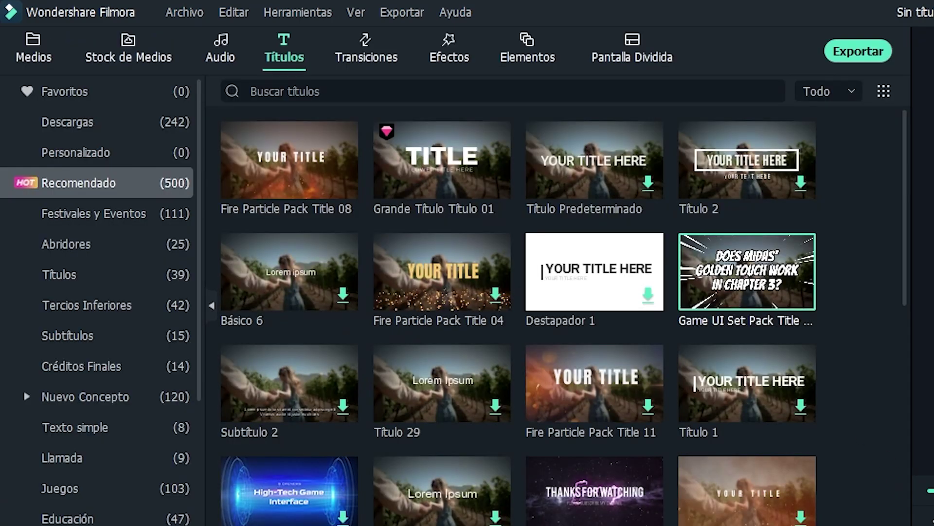
- Browse the recommended titles, preview Arte Título 07, and open the transitions library
scroll(632, 486, down, 10)
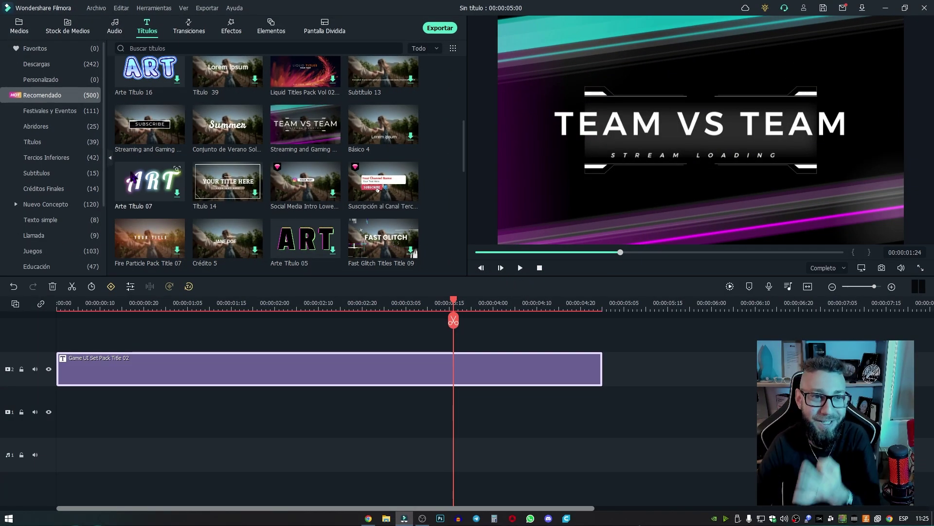
click(149, 185)
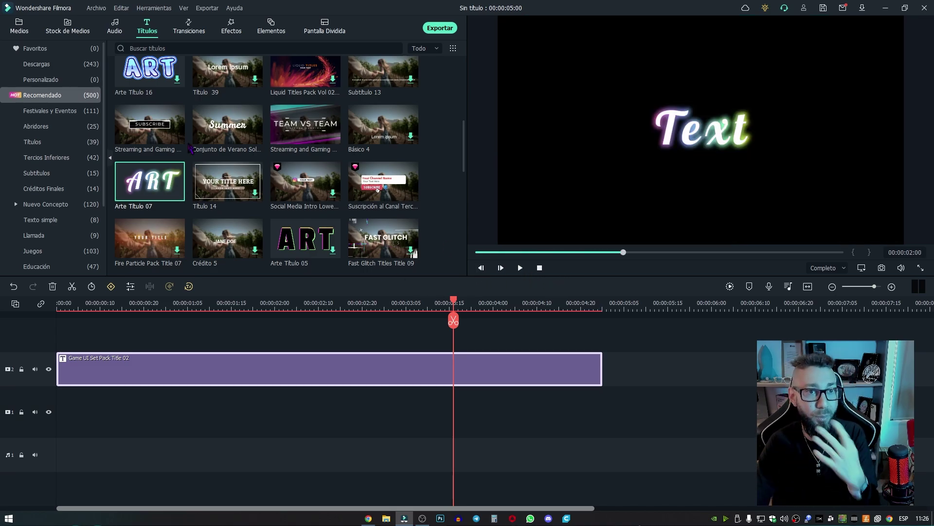
click(193, 32)
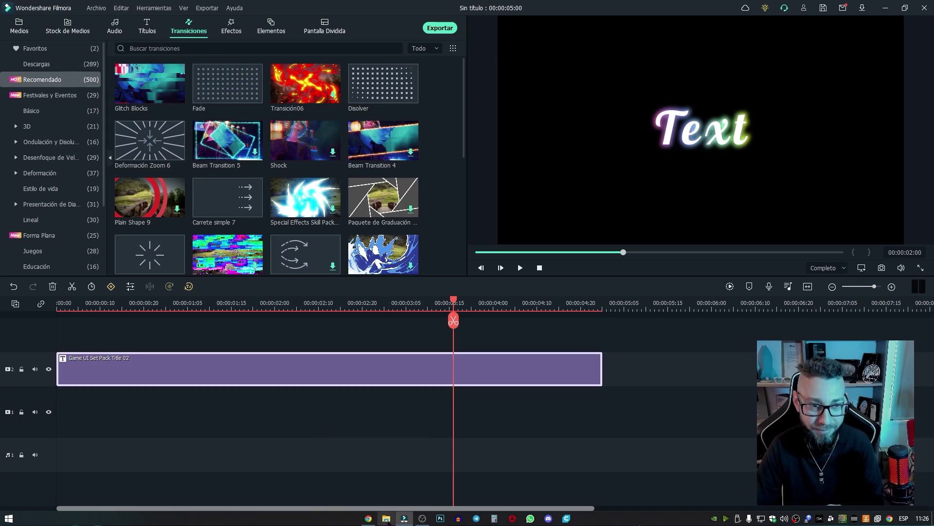
- Play the opening title over the footage and split the IMG_1624 clip at 00:00:05:13
click(521, 268)
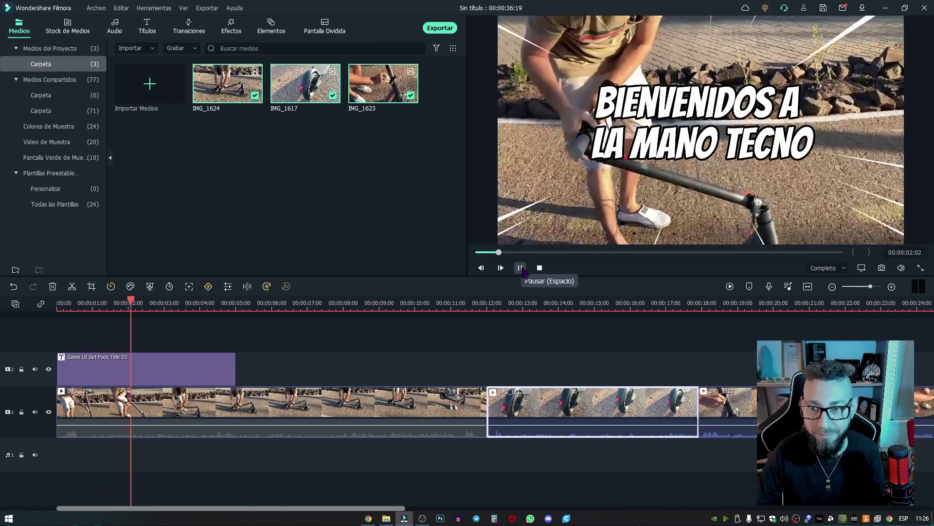
click(521, 267)
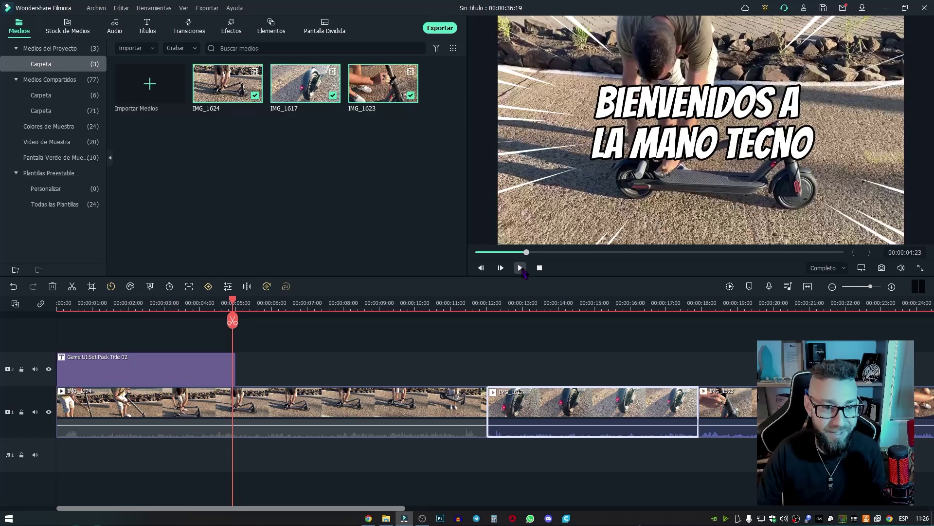
click(522, 269)
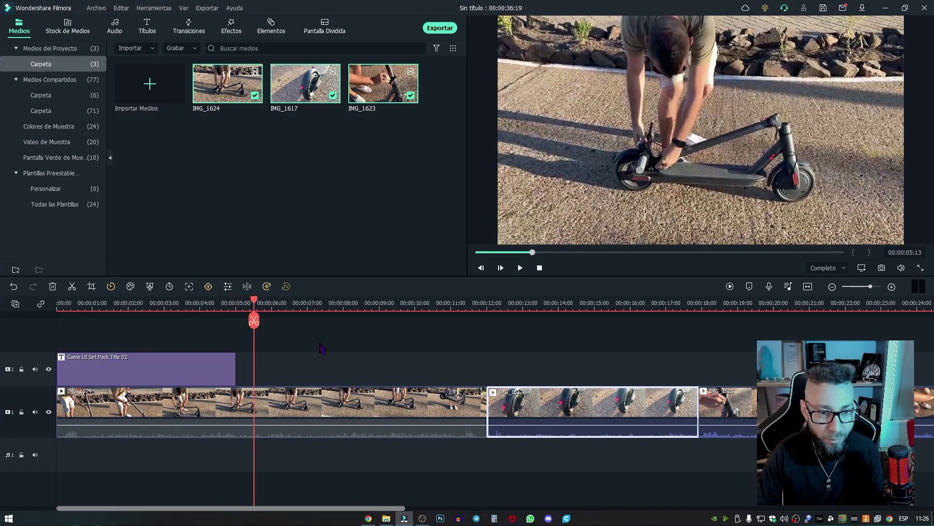
click(304, 402)
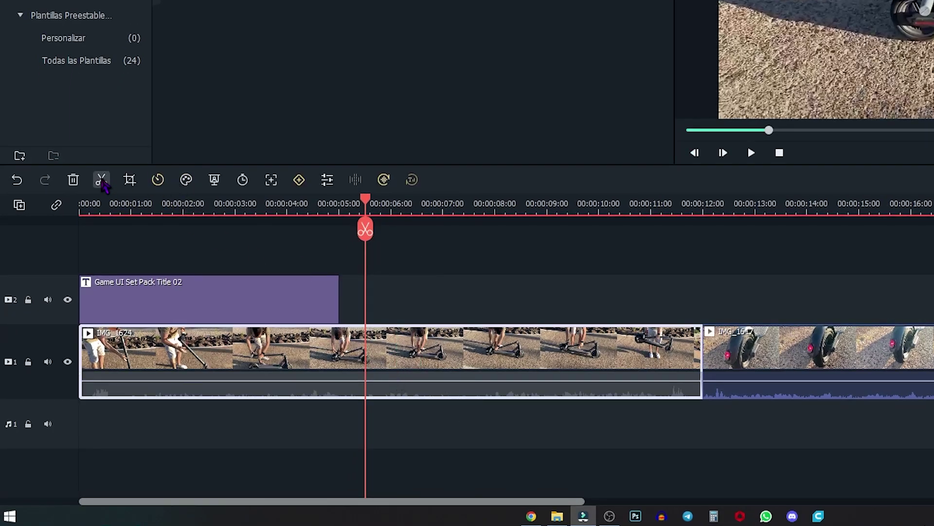
click(102, 180)
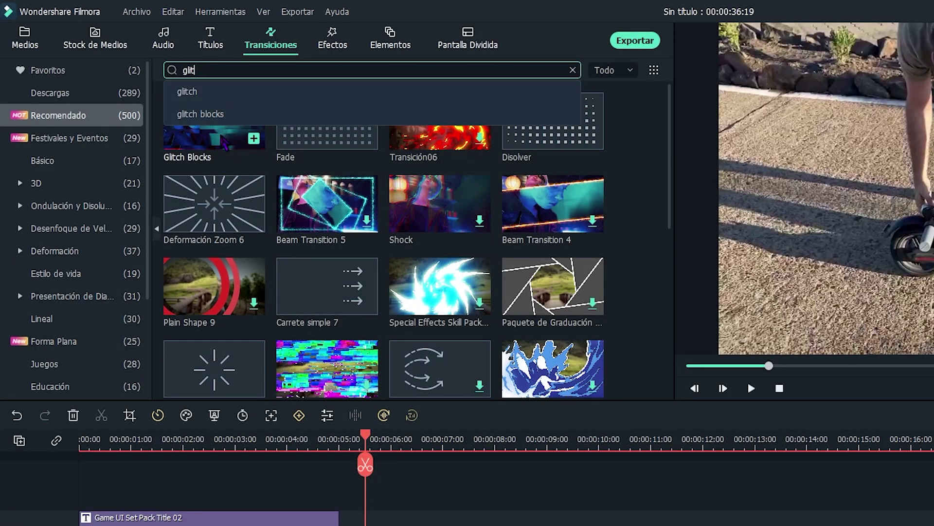
- Search the transitions for "glit" and add Glitch Blocks at the cut between the two IMG_1624 pieces
click(226, 142)
drag(228, 145, 406, 525)
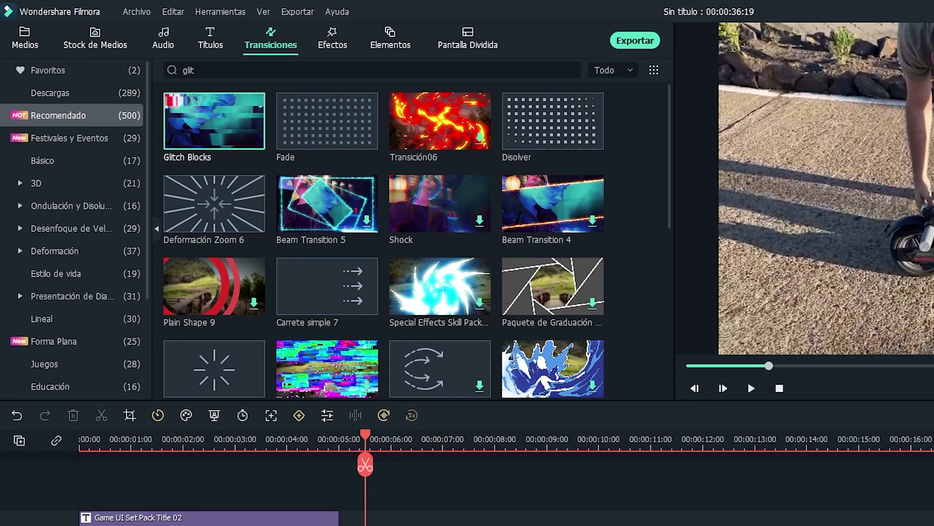
drag(205, 137, 350, 445)
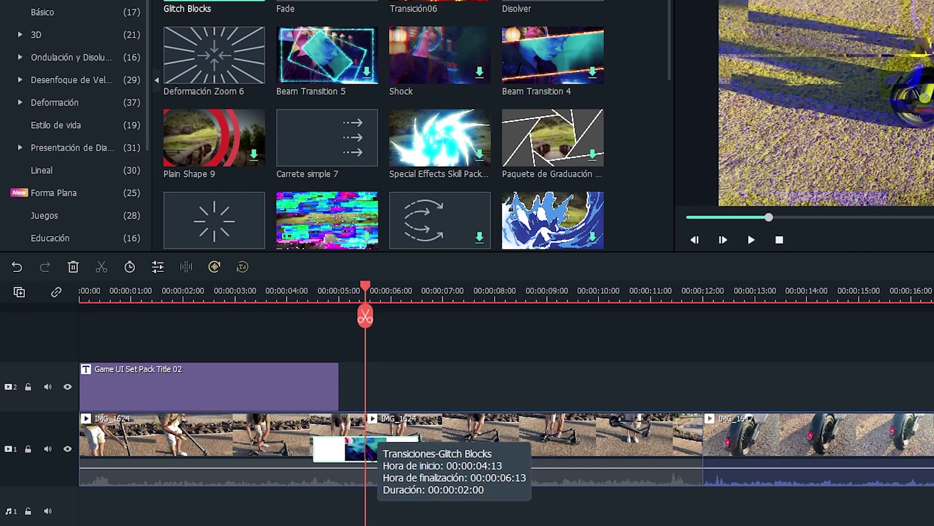
- Open the Glitch Blocks transition's settings and lengthen its duration to 00:00:02:08
double_click(353, 456)
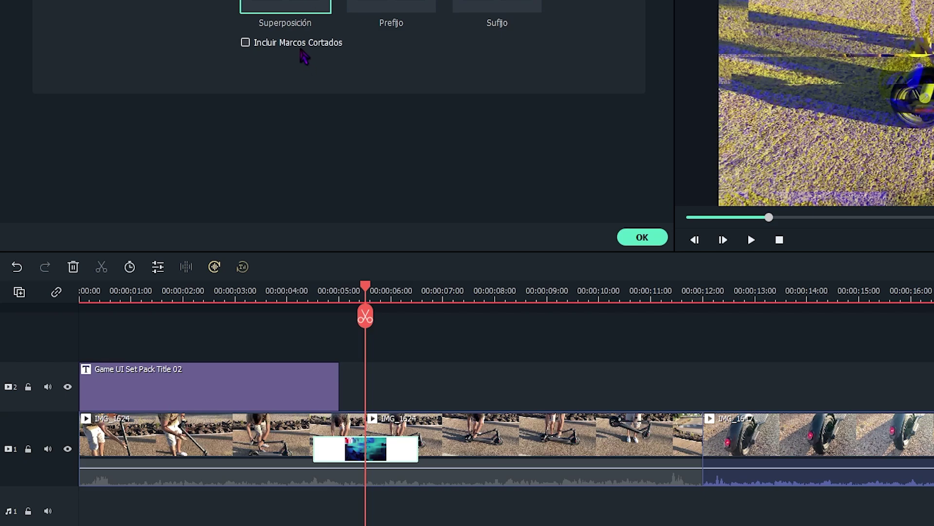
click(408, 3)
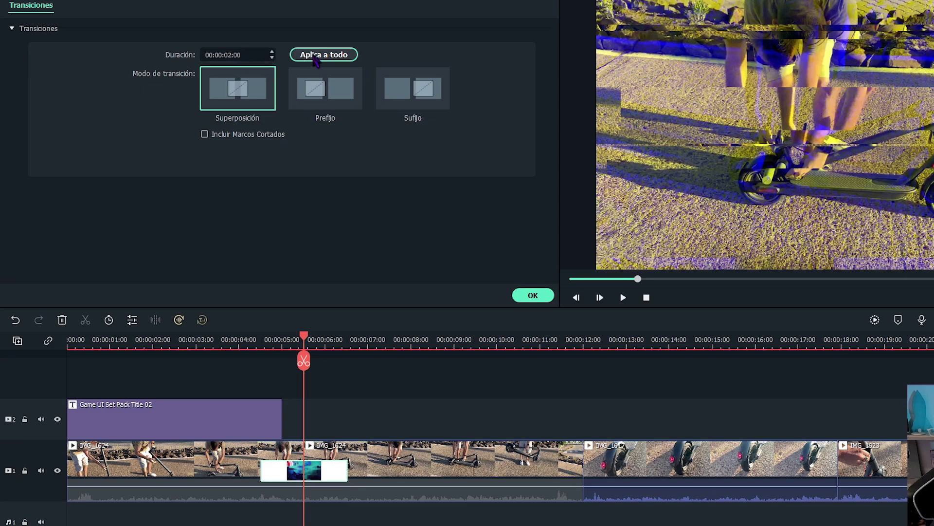
mouse_move(347, 468)
mouse_down()
mouse_move(429, 470)
mouse_move(353, 472)
mouse_up()
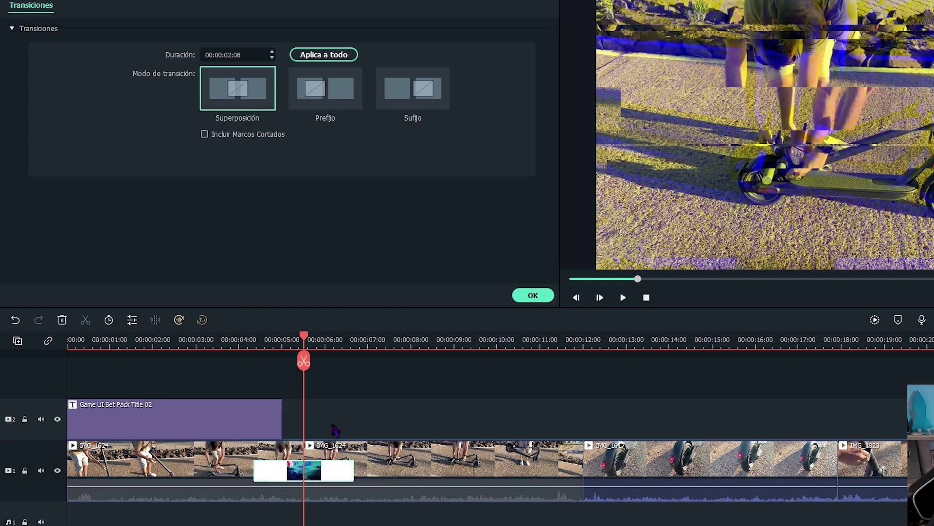
- Play the timeline from just before the Glitch Blocks transition until after it ends
click(248, 340)
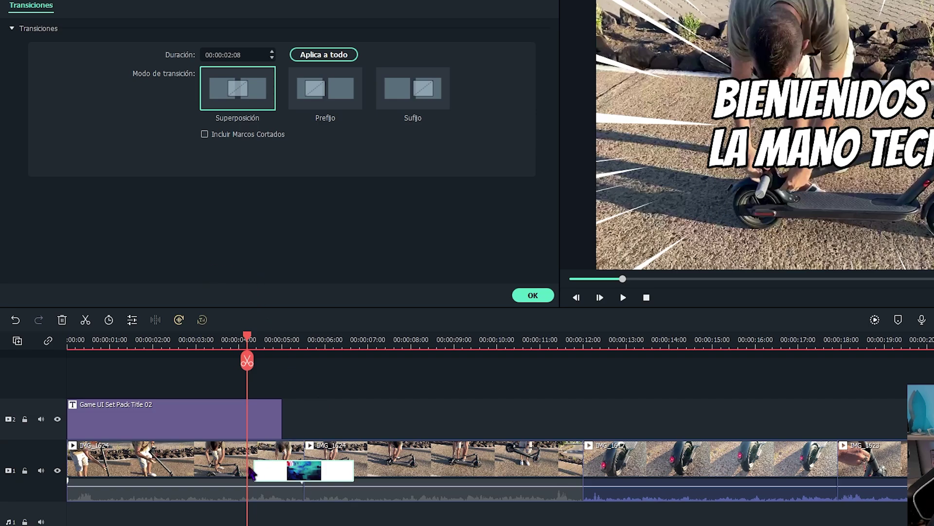
key(space)
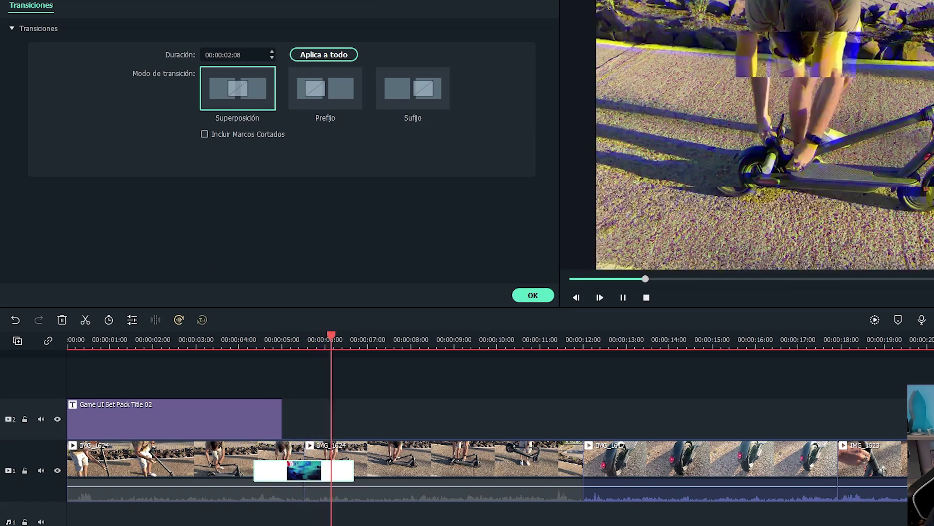
key(space)
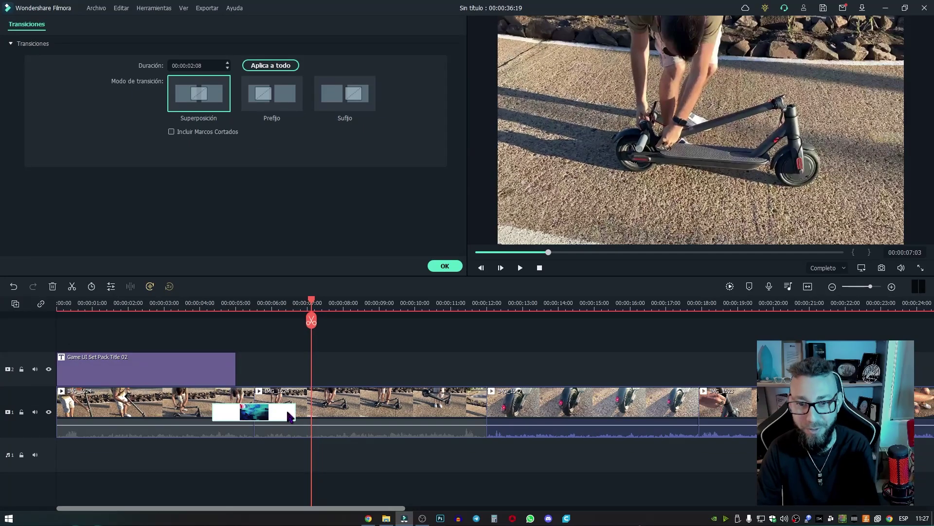
- Undo the Glitch Blocks transition on the IMG_1624 cut and select the IMG_1617 clip
key(ctrl+z)
right_click(527, 404)
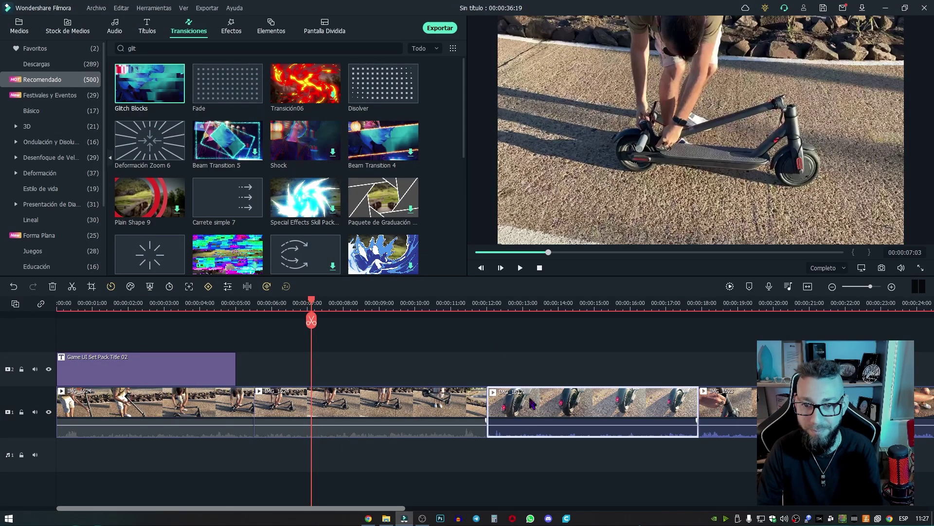
- Move the playhead to 00:00:11:19 and preview the Fade transition from the Básico category
key(Escape)
drag(488, 302, 502, 317)
click(479, 316)
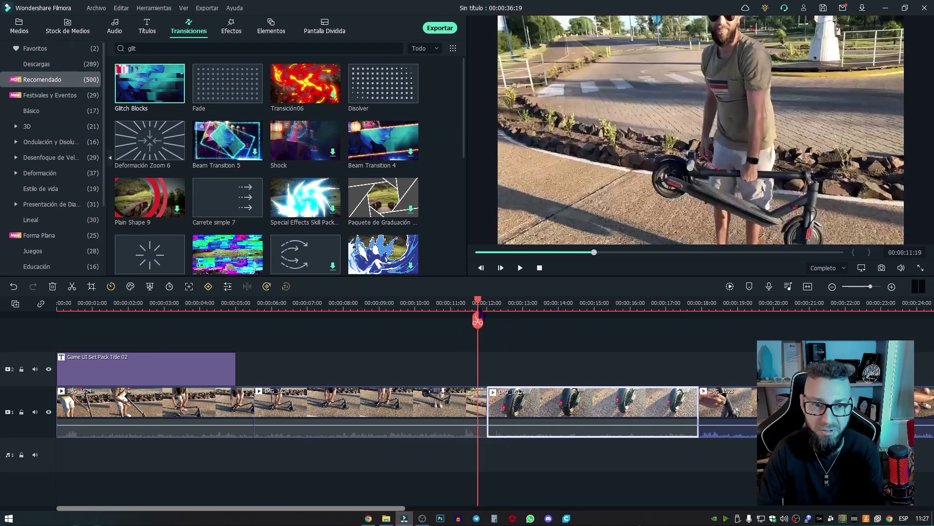
click(59, 116)
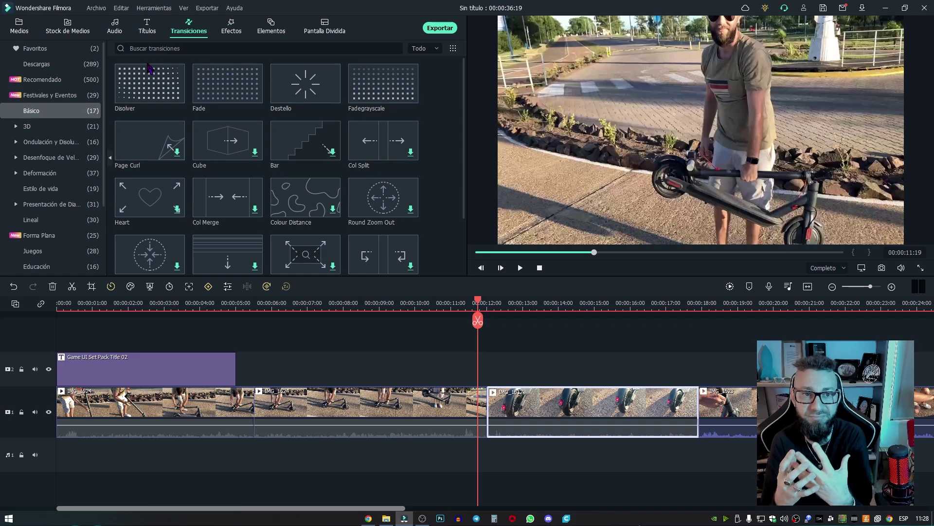
click(226, 87)
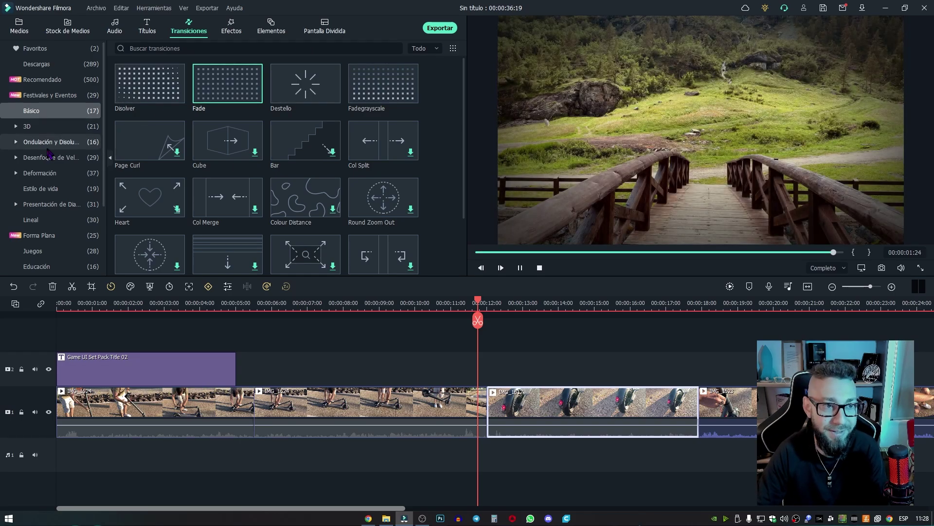
- Try the Deformación Zoom 2 and Deformación Zoom 6 transitions from the Zoom category at the cut between IMG_1624 and IMG_1617
click(40, 173)
click(51, 188)
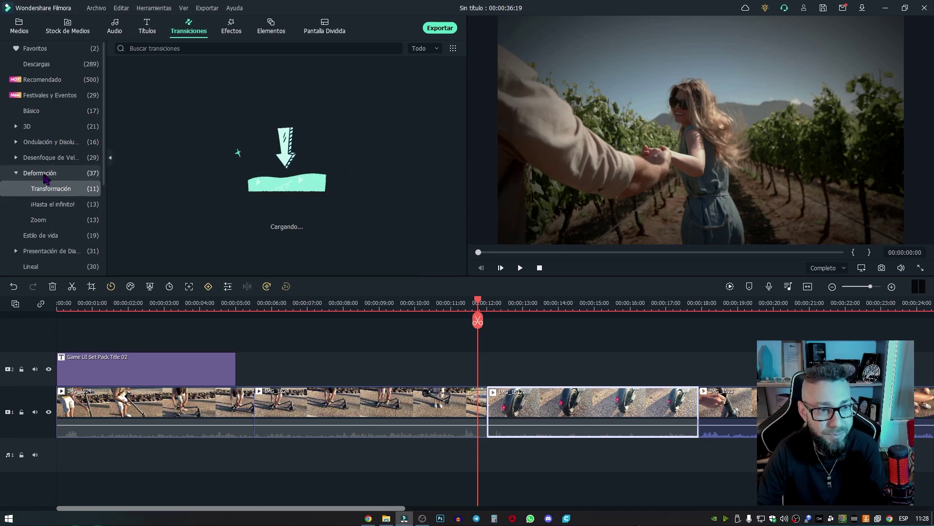
click(54, 222)
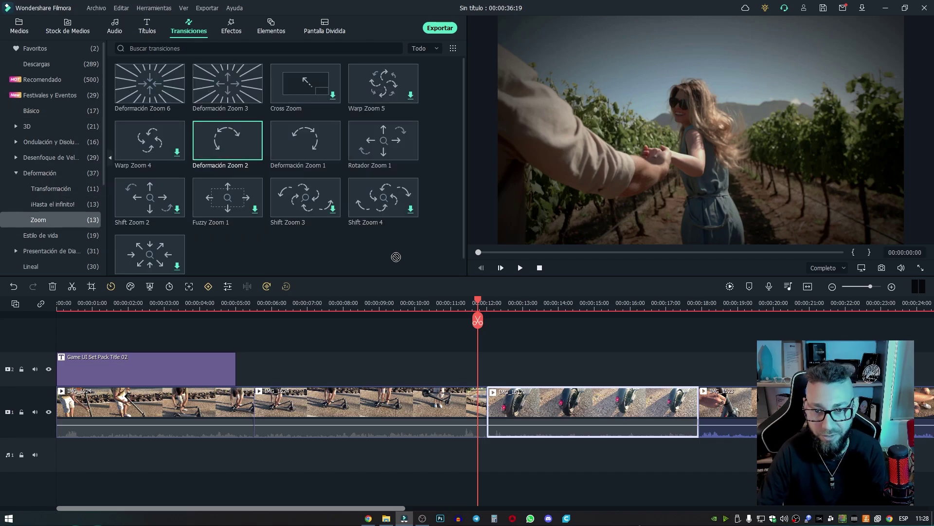
drag(461, 395, 485, 407)
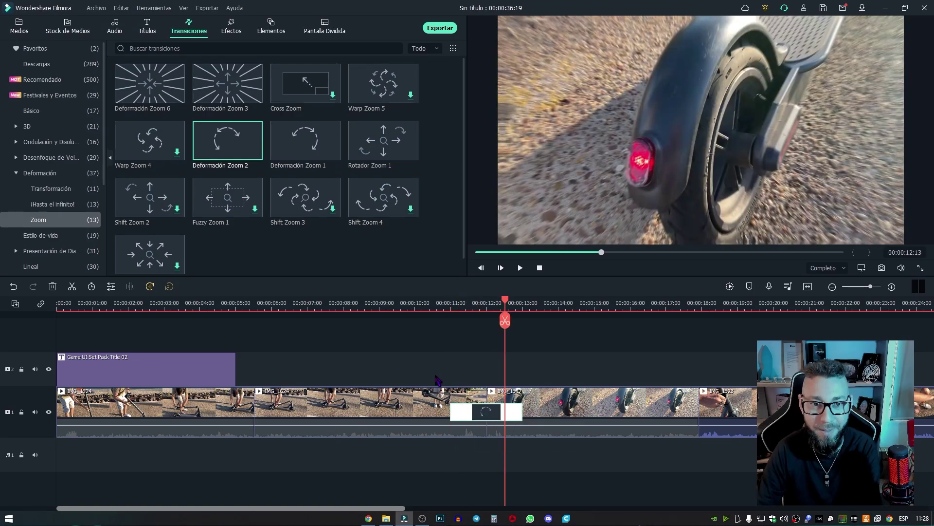
key(Delete)
drag(458, 323, 487, 414)
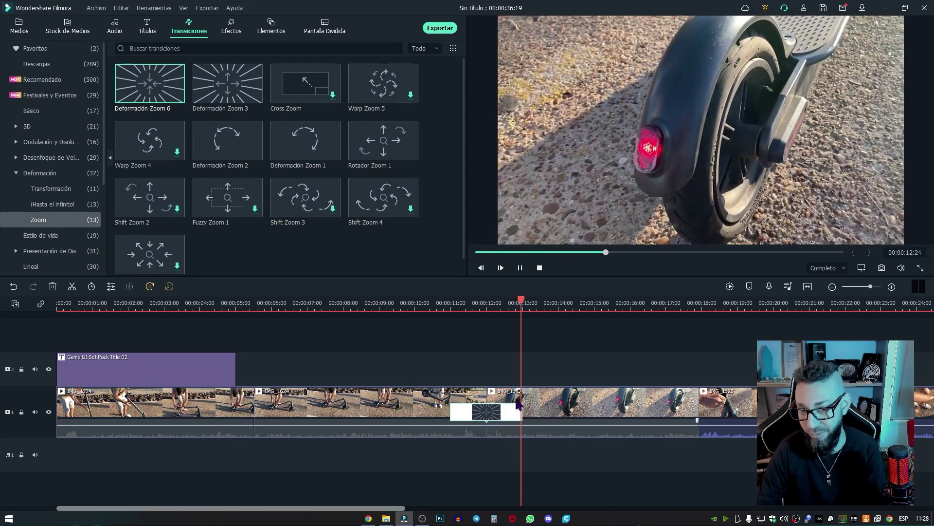
- Add the recommended Beam Transition 5 at the cut between IMG_1624 and IMG_1617 and play it
click(42, 80)
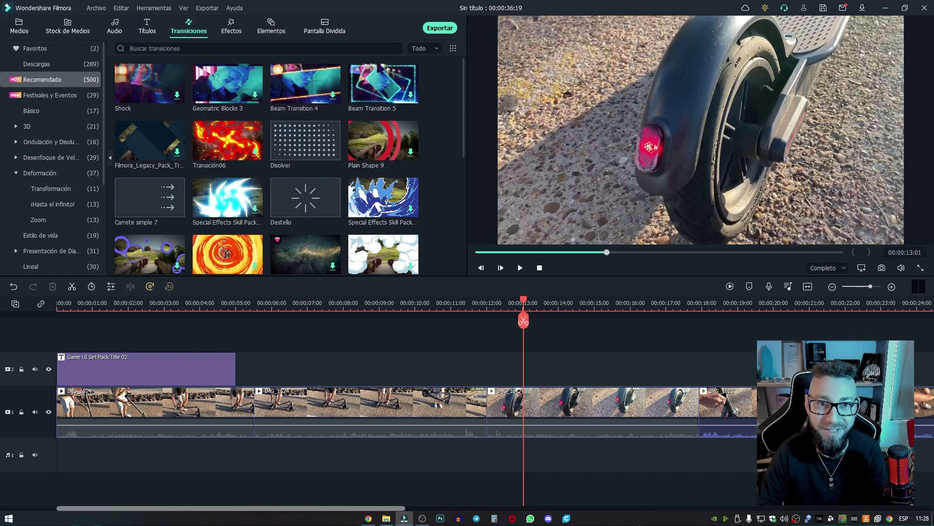
drag(384, 85, 486, 412)
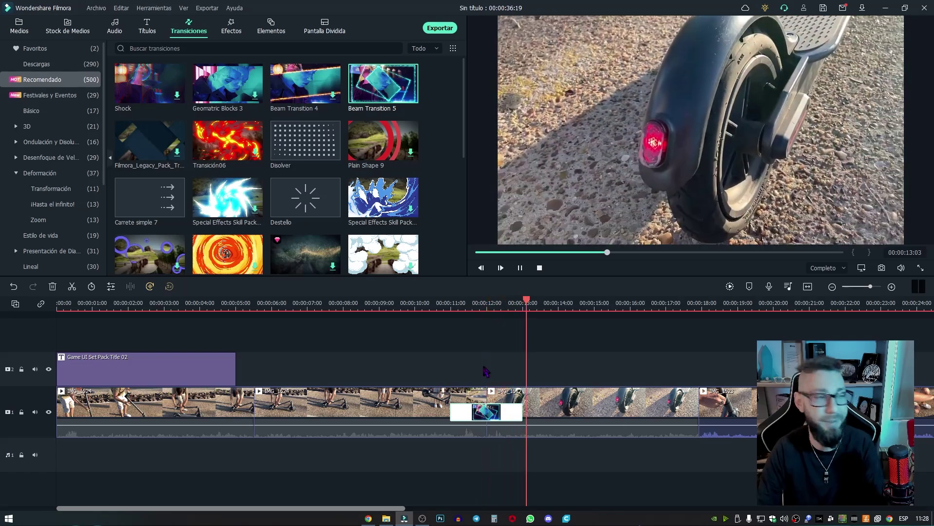
key(space)
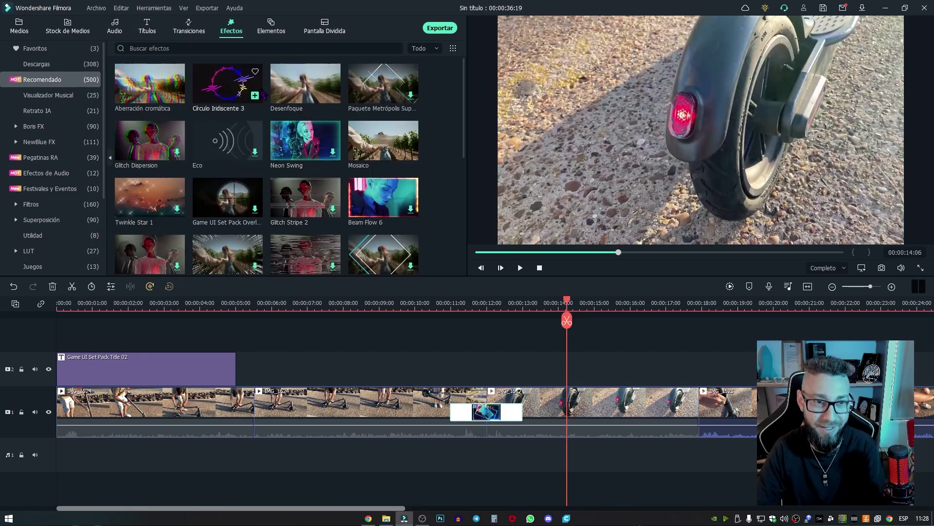
- Place the Glitch Stripe 2 effect above the IMG_1617 clip, trim its start to 00:00:14:06 and preview it
drag(311, 205, 316, 203)
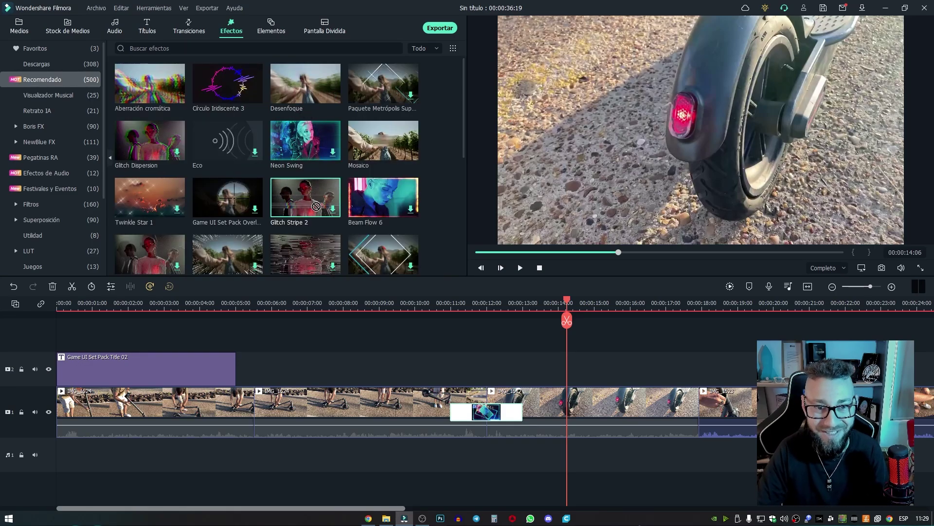
drag(461, 293, 512, 376)
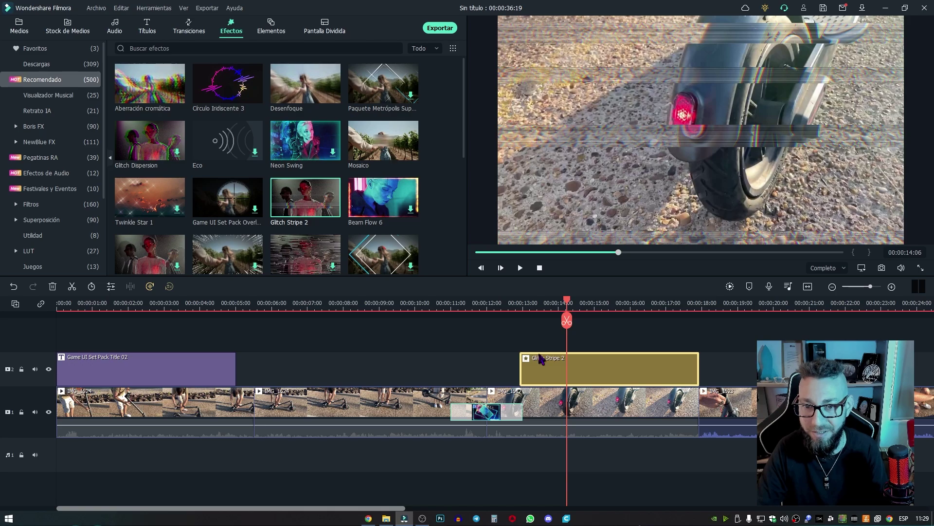
drag(540, 360, 568, 370)
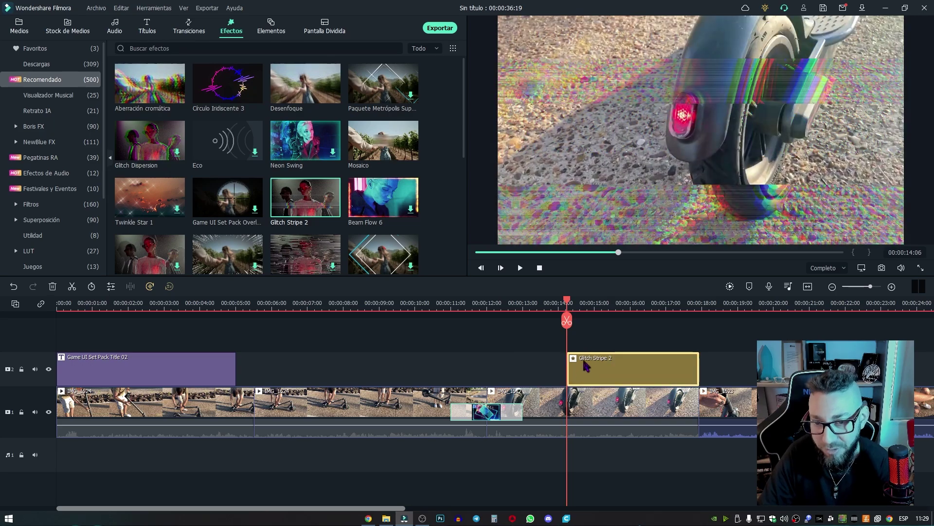
drag(568, 311, 550, 317)
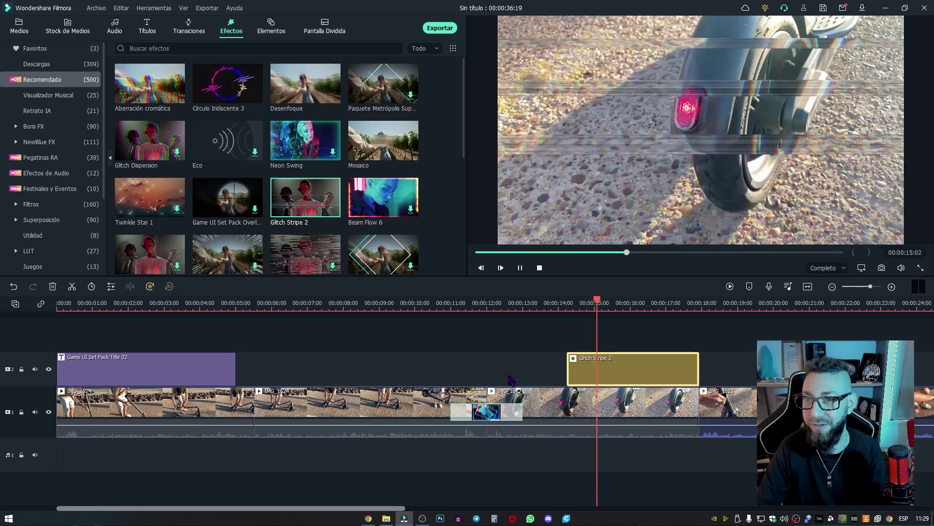
click(667, 303)
- Browse the effects library, looking through the Boris FX subcategories and the Retrato IA effects
scroll(287, 166, down, 5)
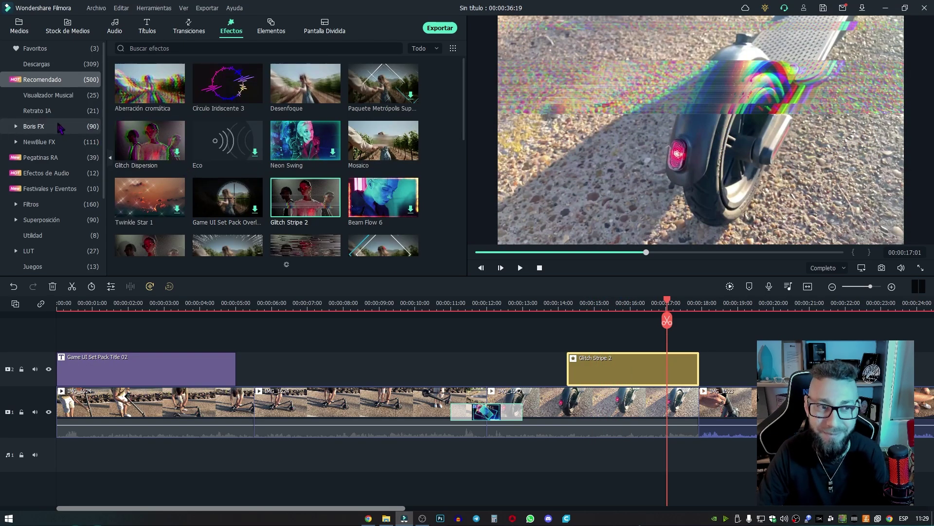
click(58, 126)
click(63, 118)
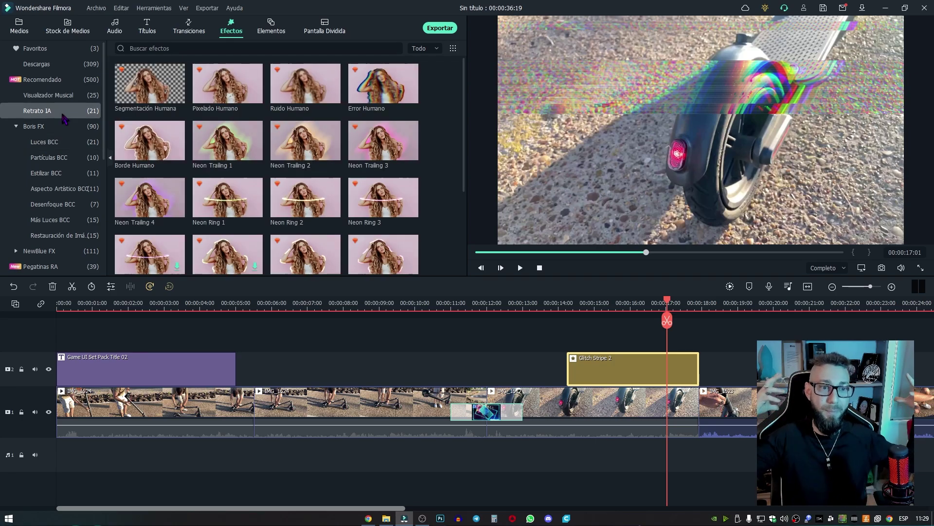
scroll(325, 185, down, 3)
scroll(324, 190, up, 3)
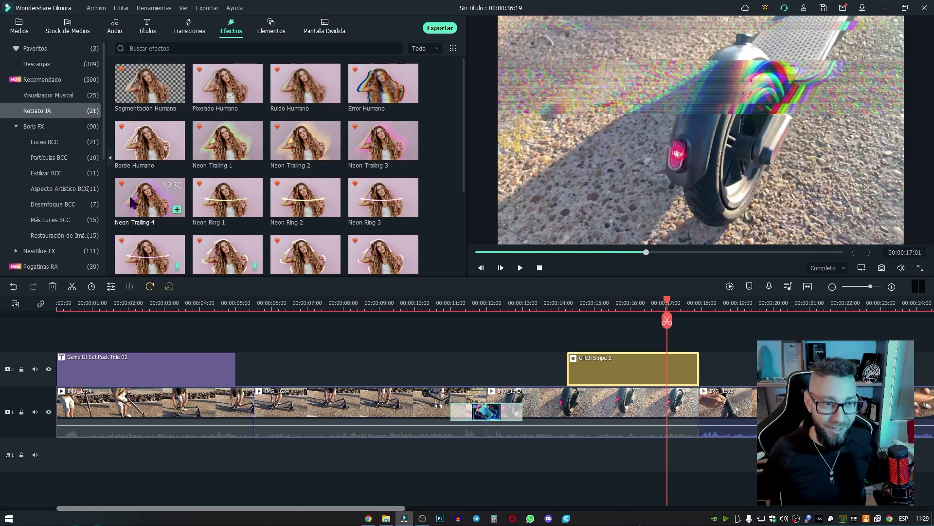
scroll(64, 213, down, 1)
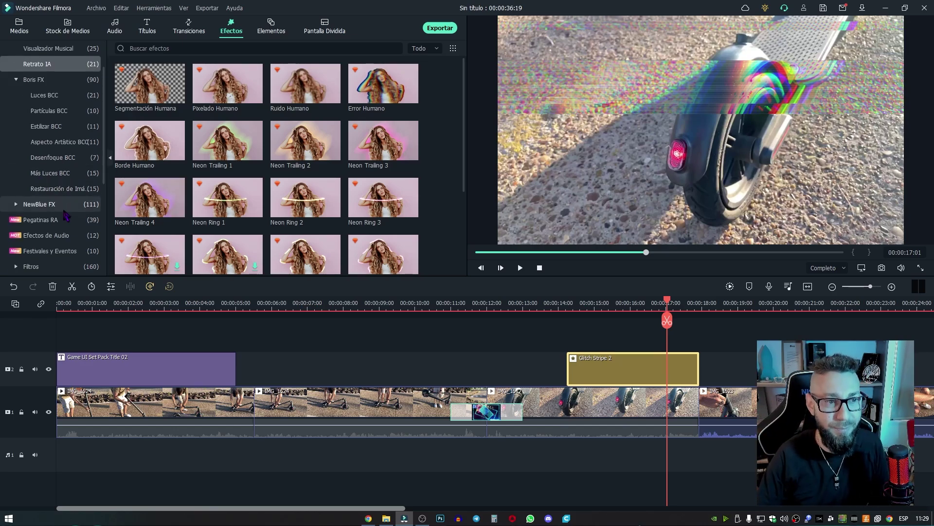
scroll(70, 199, up, 1)
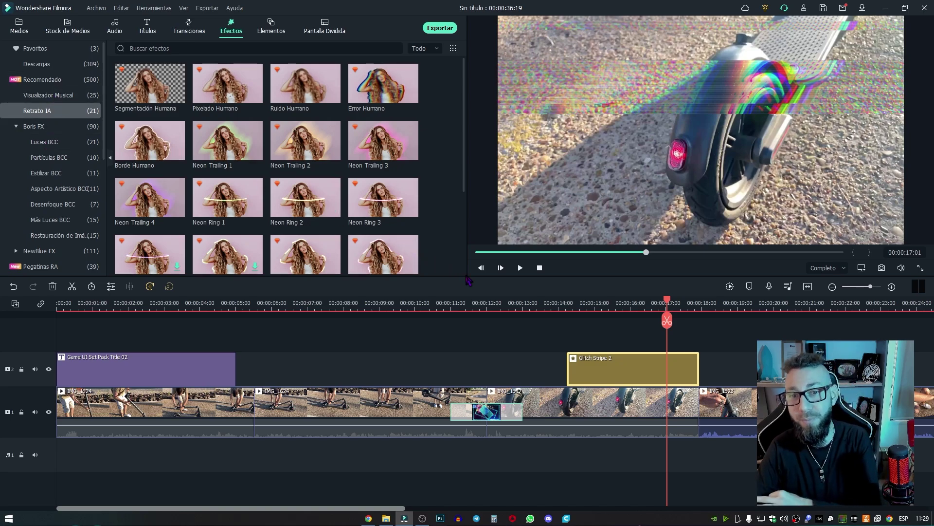
- Add the Círculo Iridiscente 3 music visualizer above the IMG_1623 clip, extend it to the clip's end and play it
scroll(527, 308, down, 3)
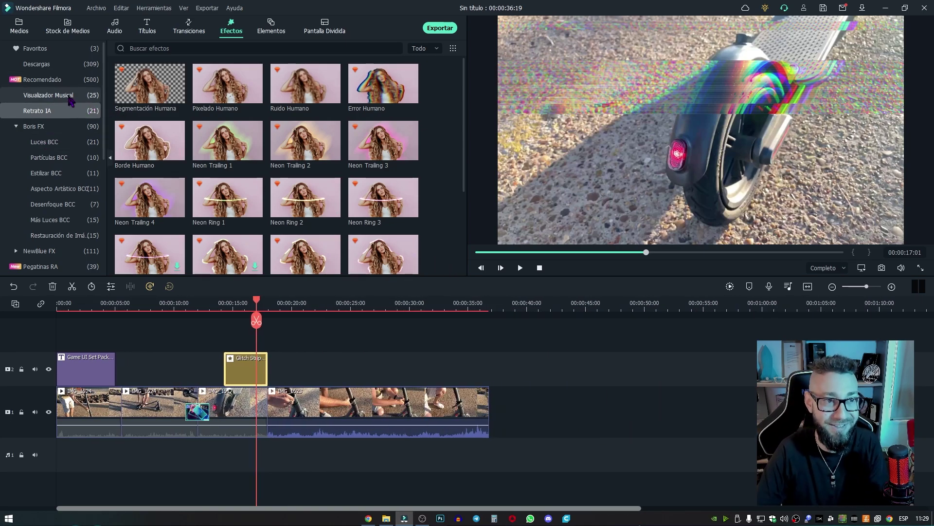
click(77, 96)
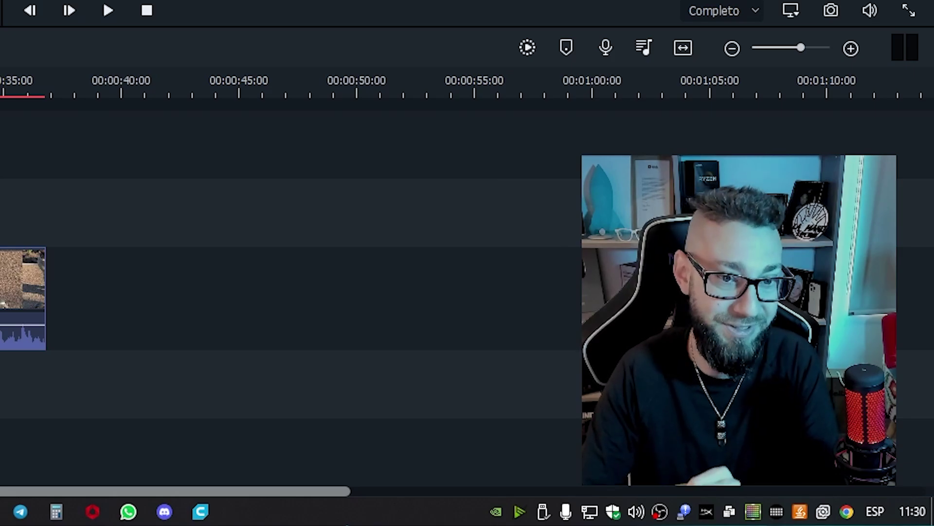
drag(20, 213, 45, 213)
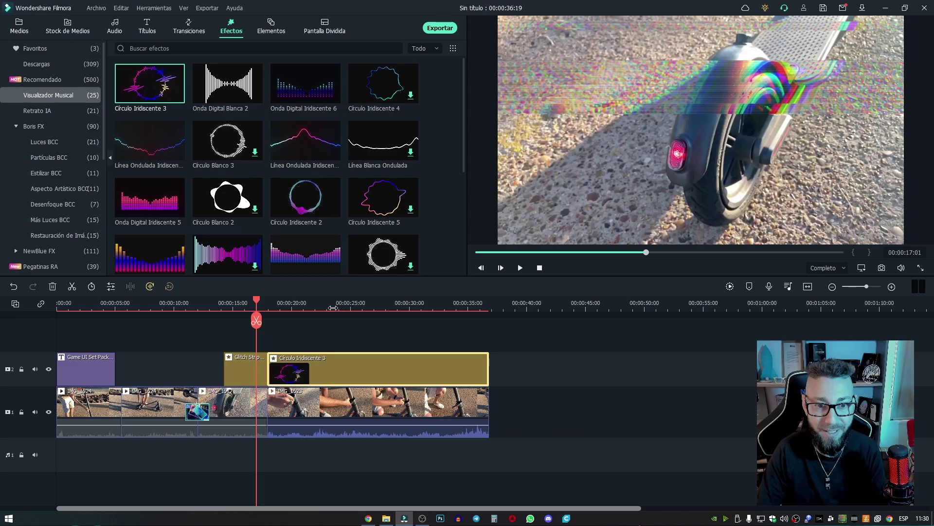
key(space)
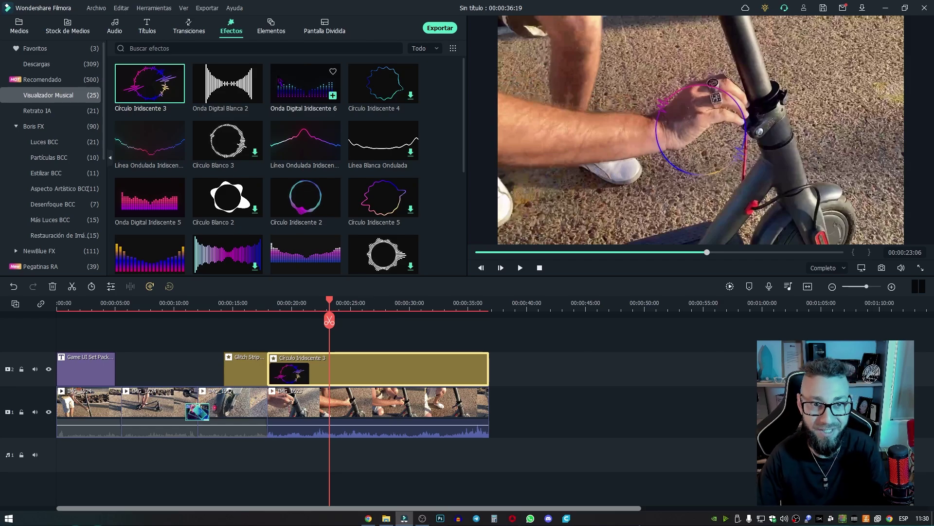
- Add the Onda Digital Iridiscente 6 music visualizer on a track above Círculo Iridiscente 3 and open its settings
scroll(287, 175, down, 3)
scroll(287, 175, up, 3)
scroll(287, 175, down, 3)
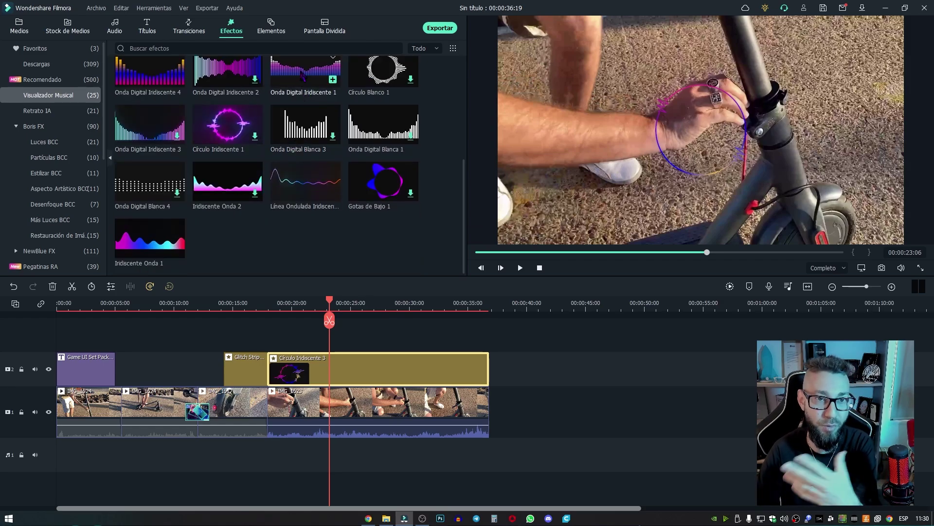
scroll(300, 120, up, 3)
click(306, 85)
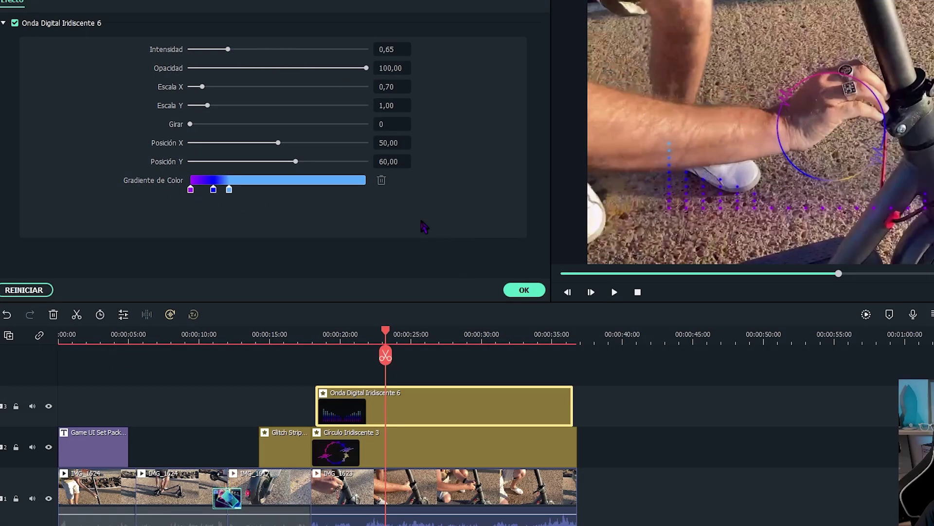
- Set the Onda Digital Iridiscente 6 intensity to 1,55 and opacity to 66,56, and play the result
drag(229, 56, 288, 60)
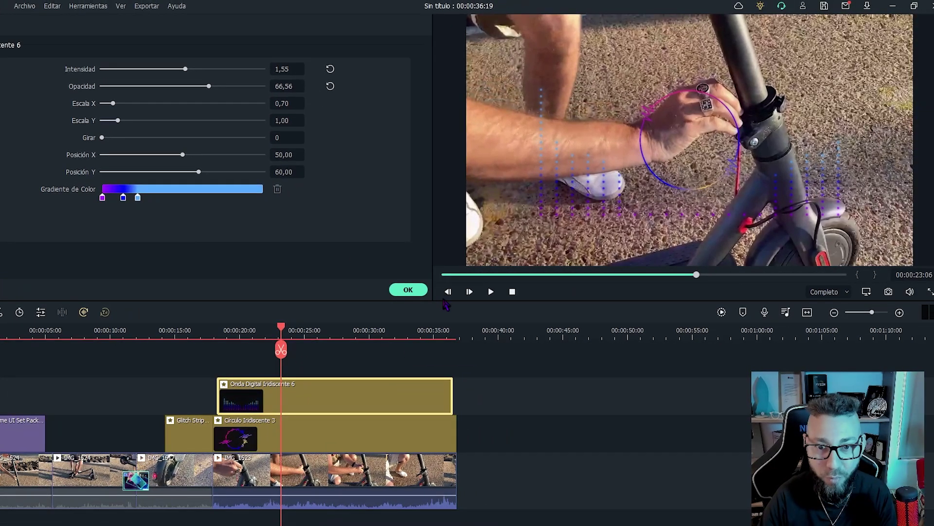
click(524, 290)
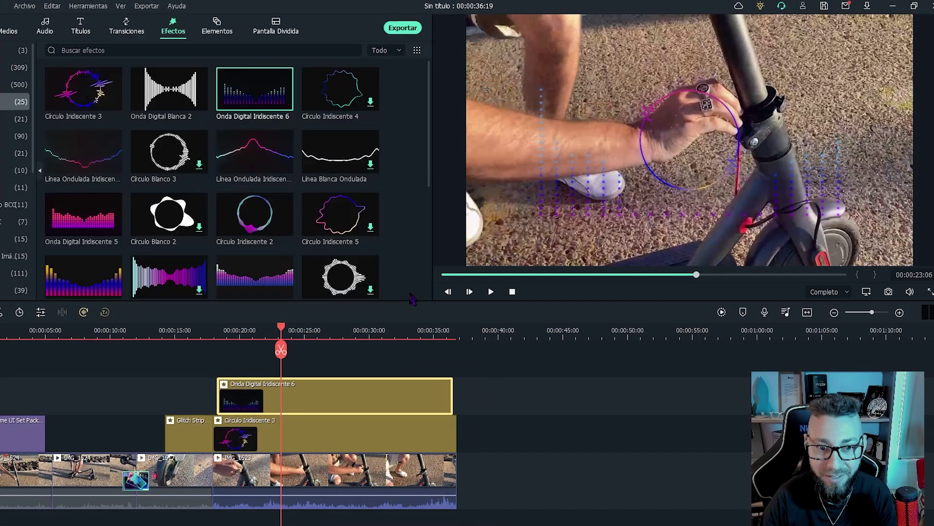
key(space)
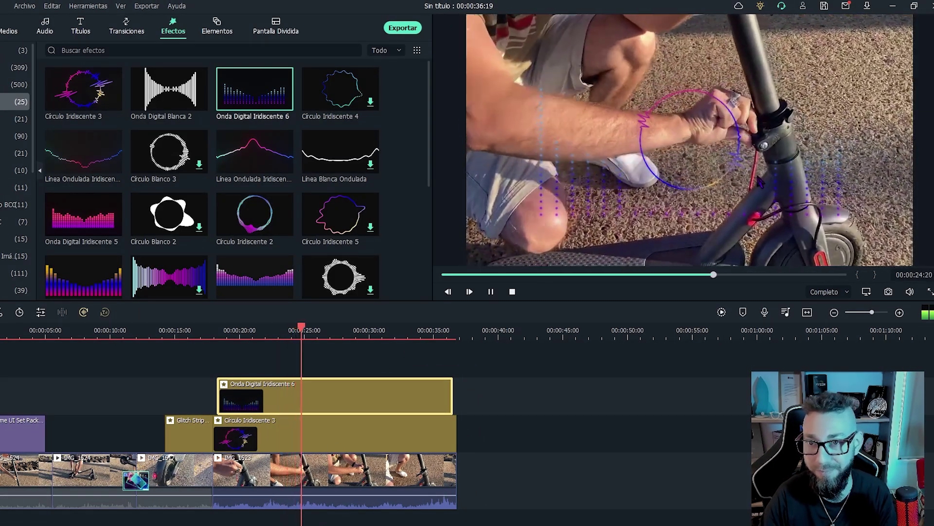
key(space)
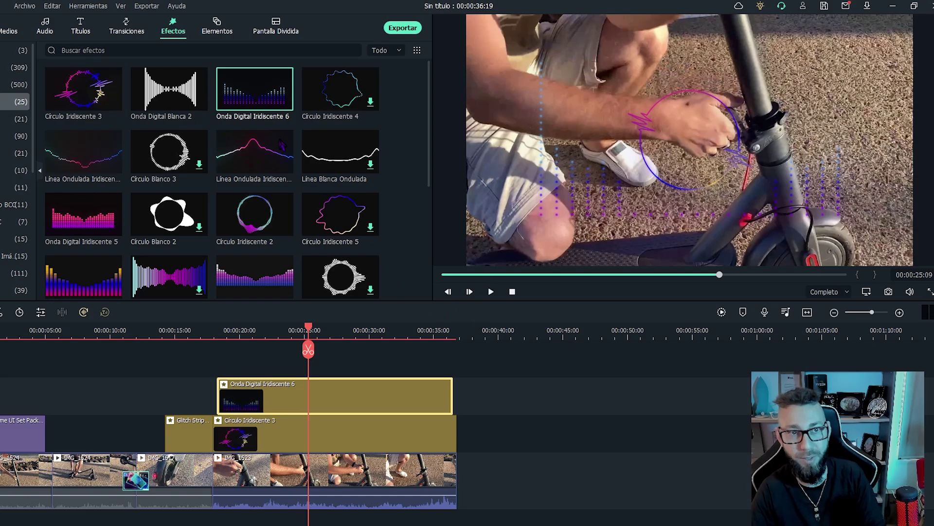
- Insert the green Pantalla Final del Juego preset template at 00:00:36:19, after the last clip, and look over its tracks
click(10, 27)
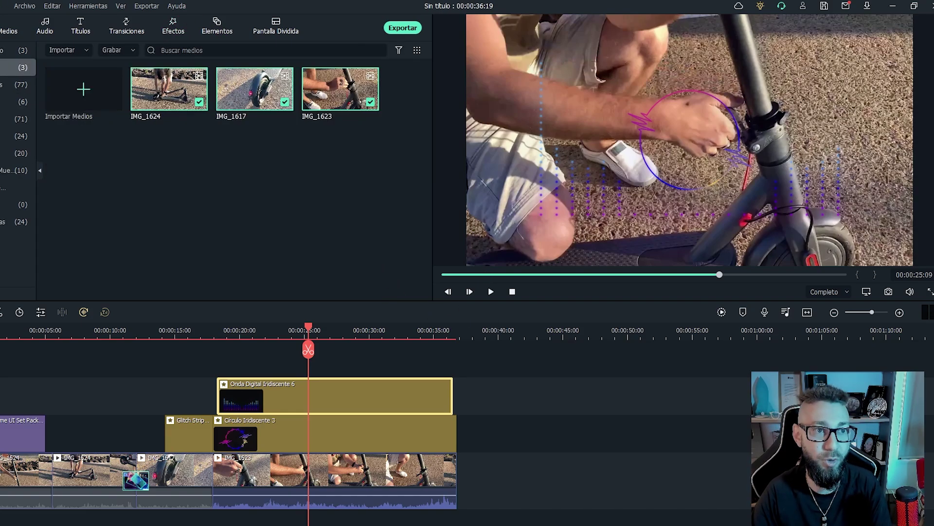
click(2, 225)
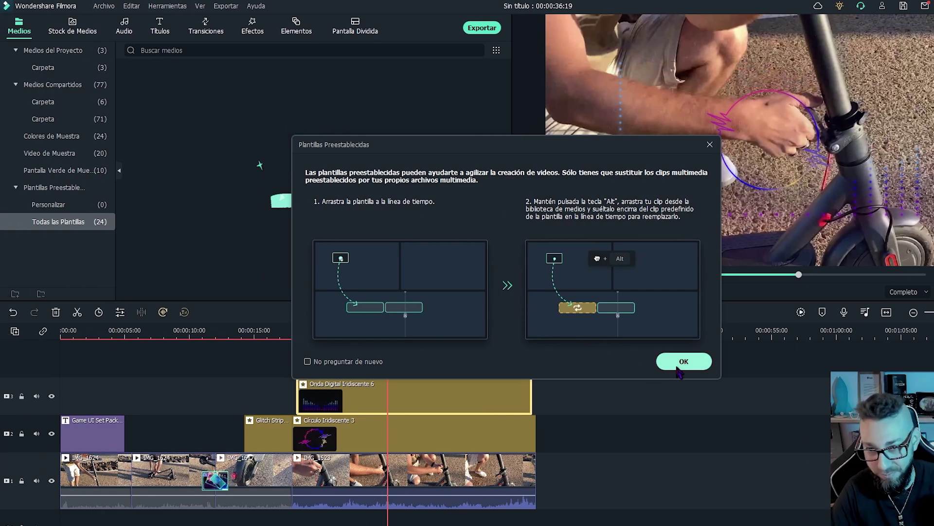
click(683, 361)
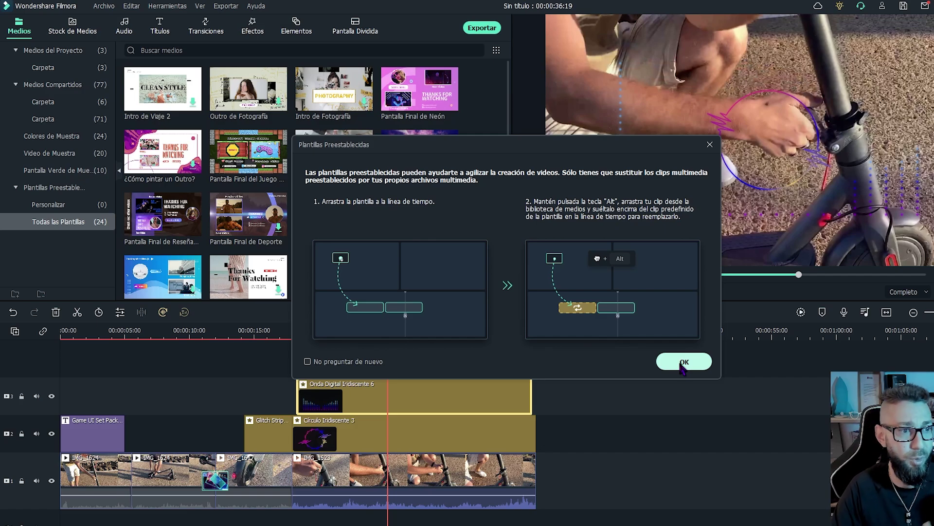
click(678, 369)
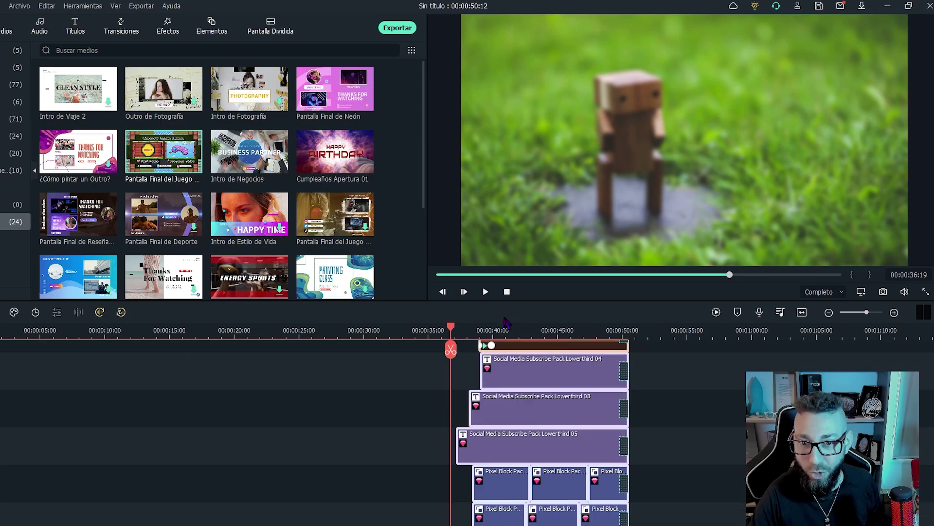
scroll(522, 359, up, 3)
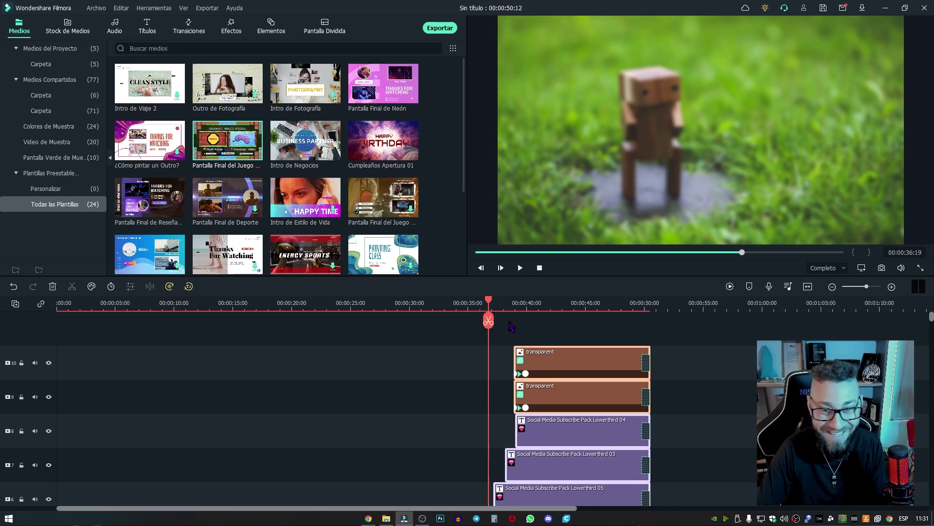
scroll(504, 394, down, 5)
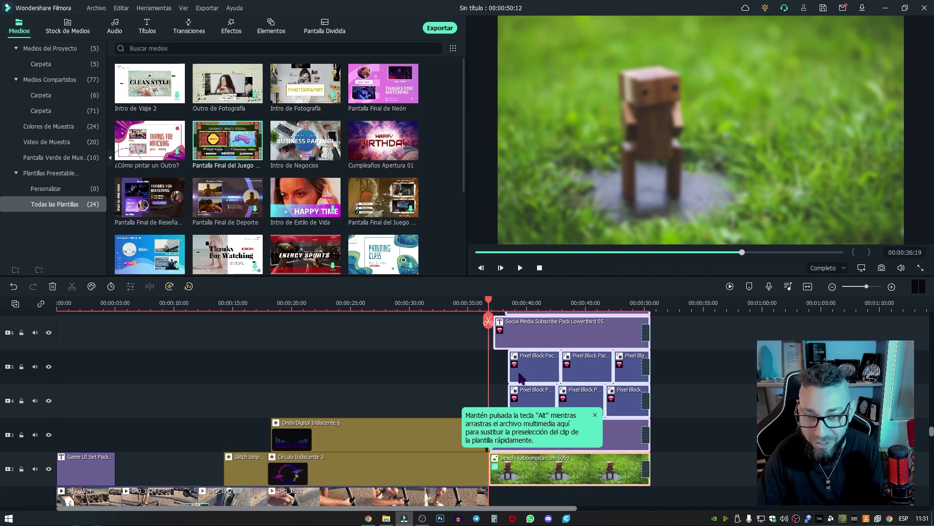
- Preview the inserted end-screen template and replace "Next" with "Siguiente" in the caption below the video frames
click(520, 268)
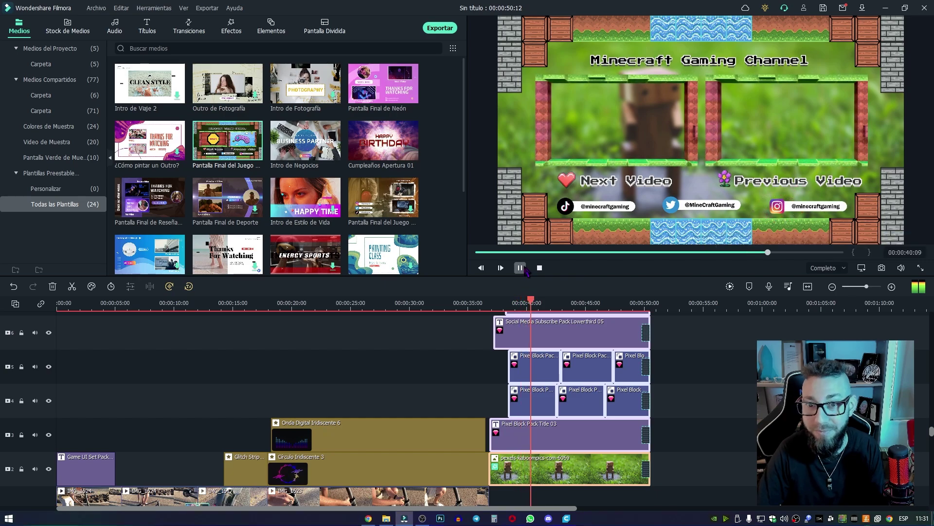
click(520, 267)
double_click(649, 189)
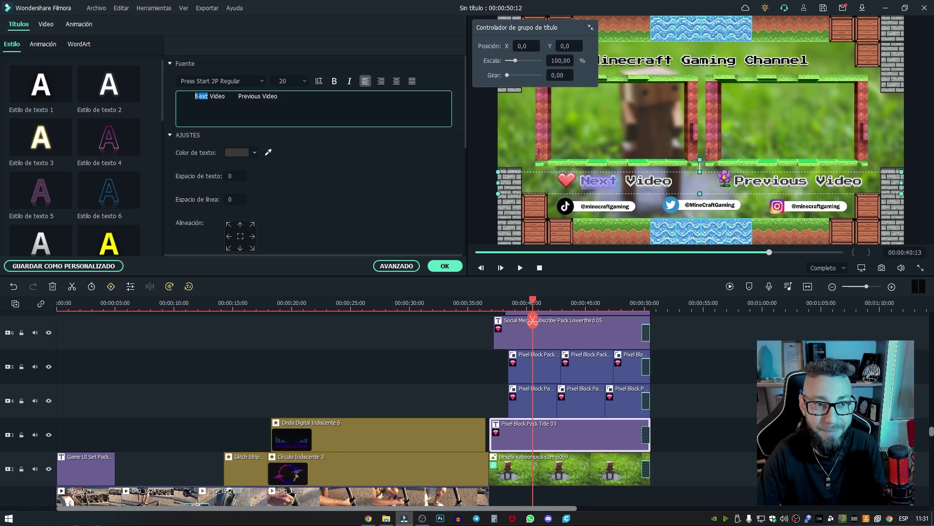
text(Siguiente)
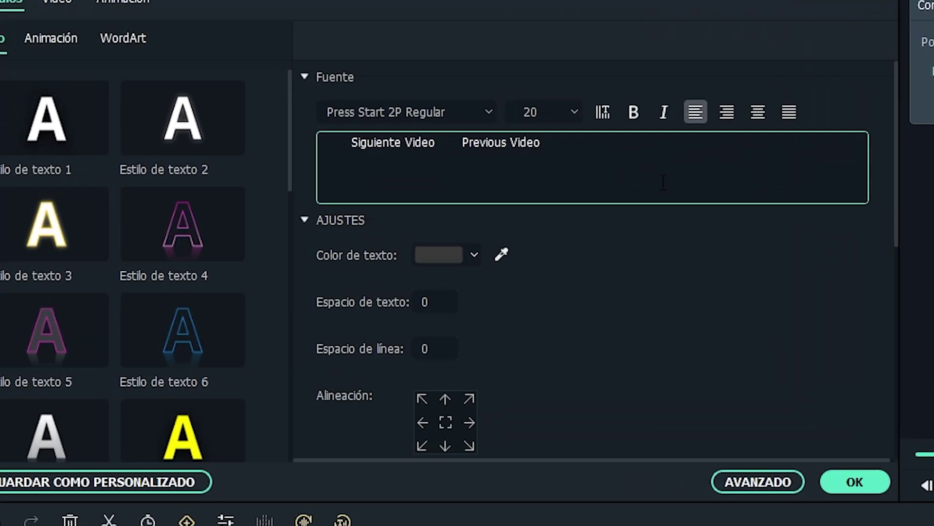
- Replace "Previous" with "Anterior" in the same caption, removing extra spaces between its two phrases
key(ctrl+Right)
key(BackSpace)
key(BackSpace)
key(Delete)
key(shift+Right)
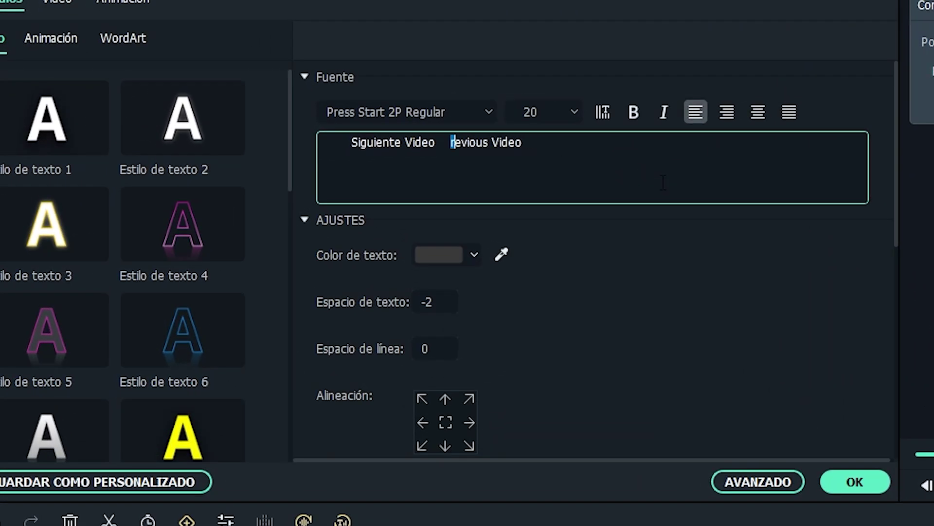
key(shift+Right)
key(shift+Right)
key(shift+Right)
key(shift+Right)
key(shift+Right)
text(Anterior)
key(Return)
key(BackSpace)
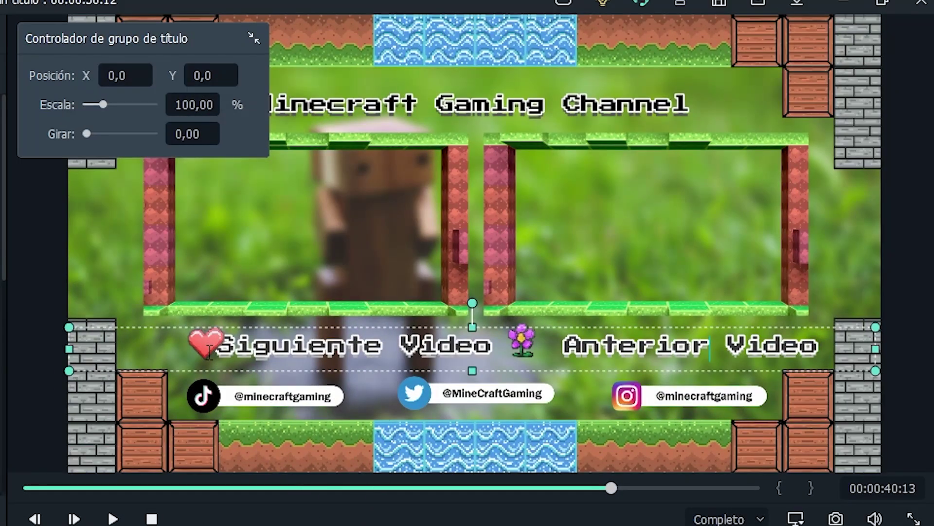
- Shift the heart and the "Siguiente Video / Anterior Video" caption slightly left so that the text and icons do not overlap
click(209, 349)
click(249, 337)
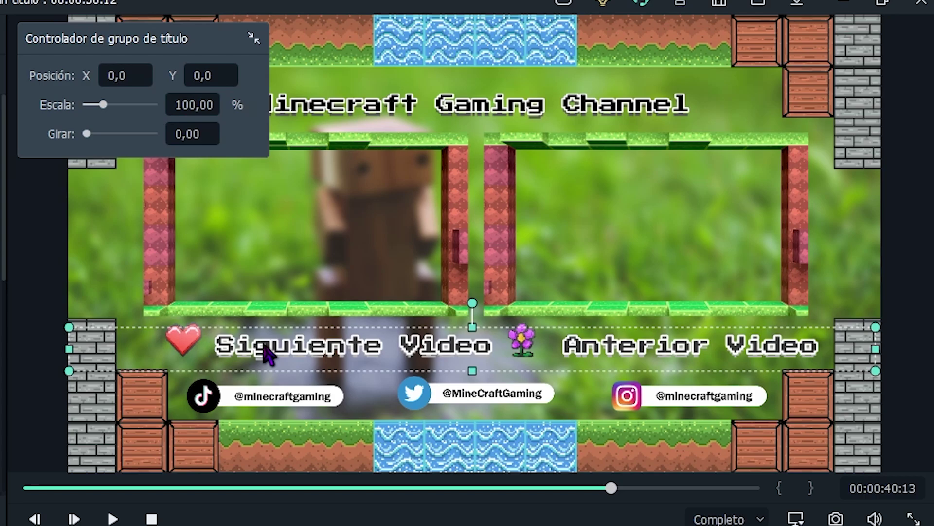
drag(249, 337, 248, 336)
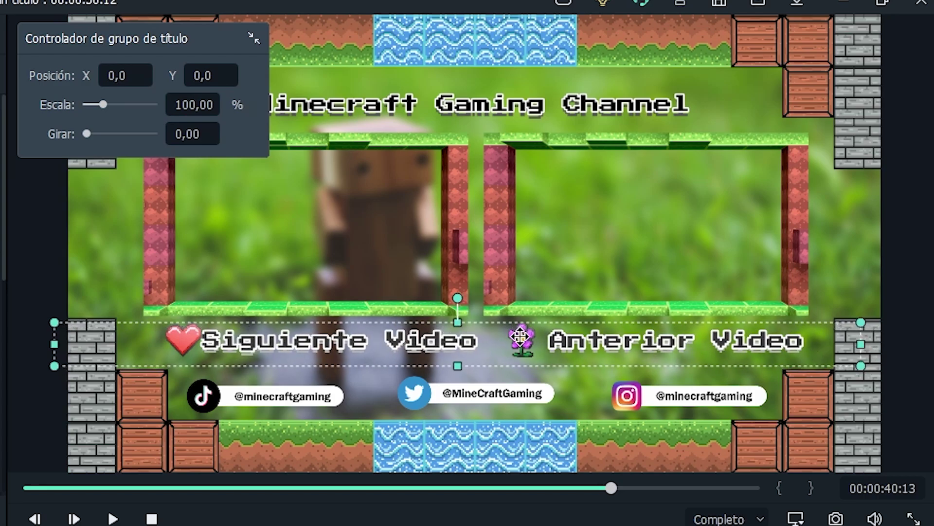
click(520, 336)
- Change the end screen's heading to "La Mano Juega" and review the result in the preview and timeline
click(455, 98)
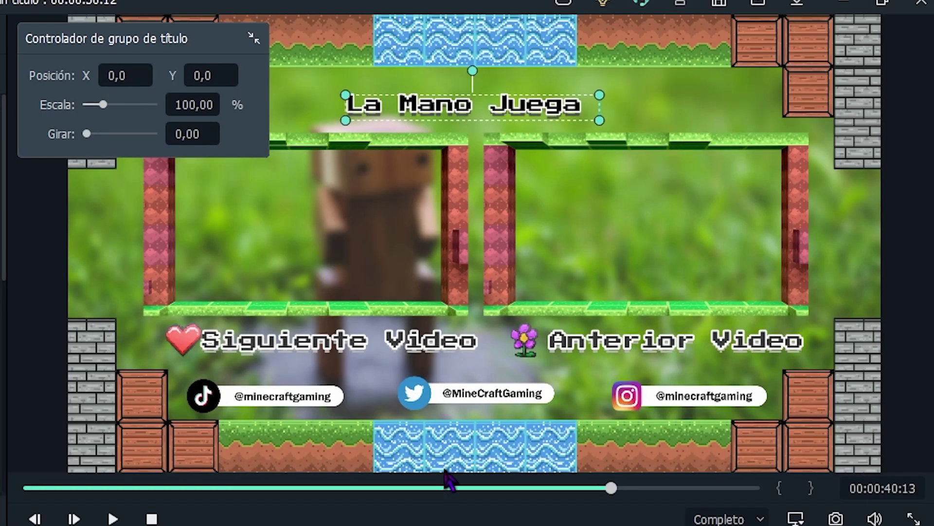
click(440, 389)
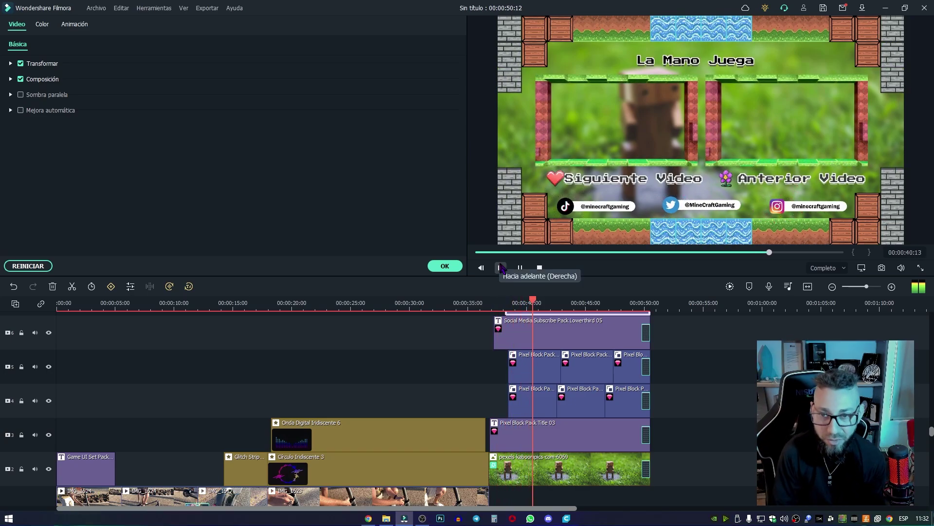
click(520, 268)
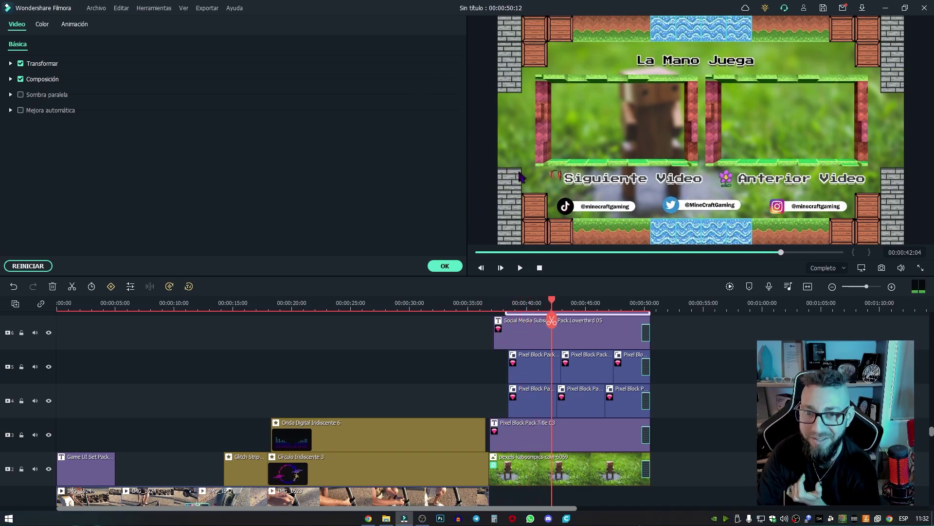
click(520, 178)
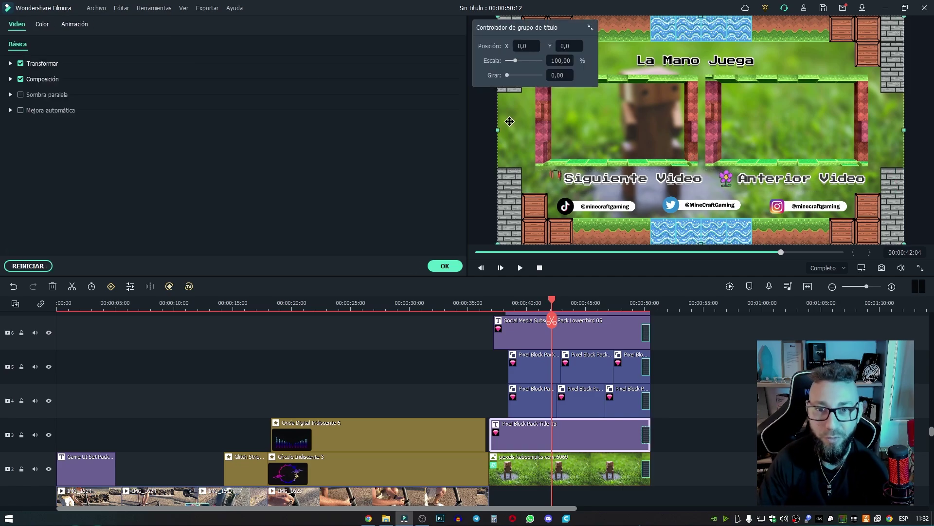
scroll(552, 368, down, 2)
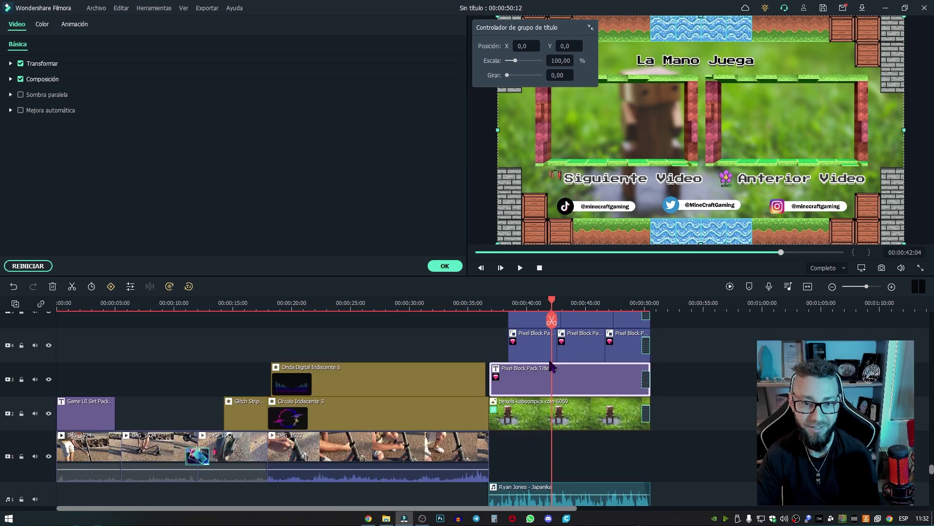
scroll(539, 385, down, 1)
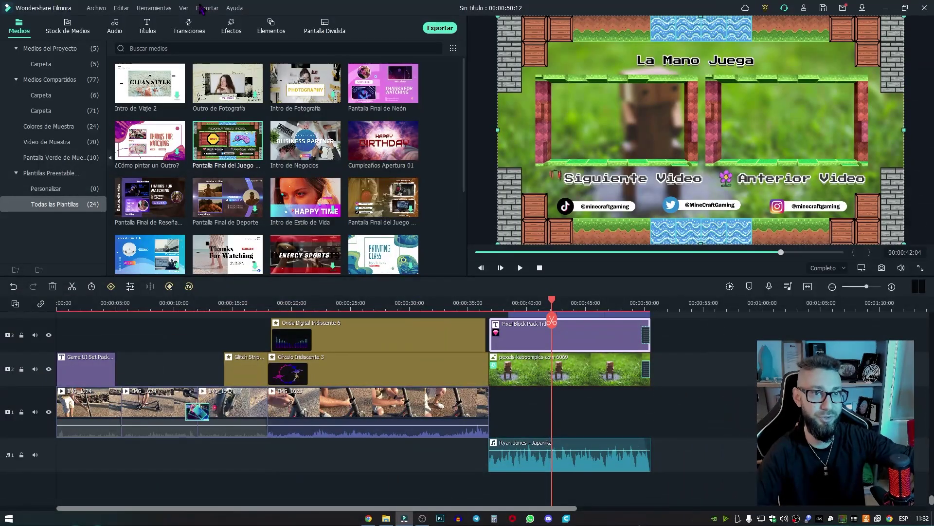
- Open the local MP4 export settings, enable Auto Resaltar at 60 s. (YouTube Shorts), and close them without exporting
click(201, 9)
click(222, 23)
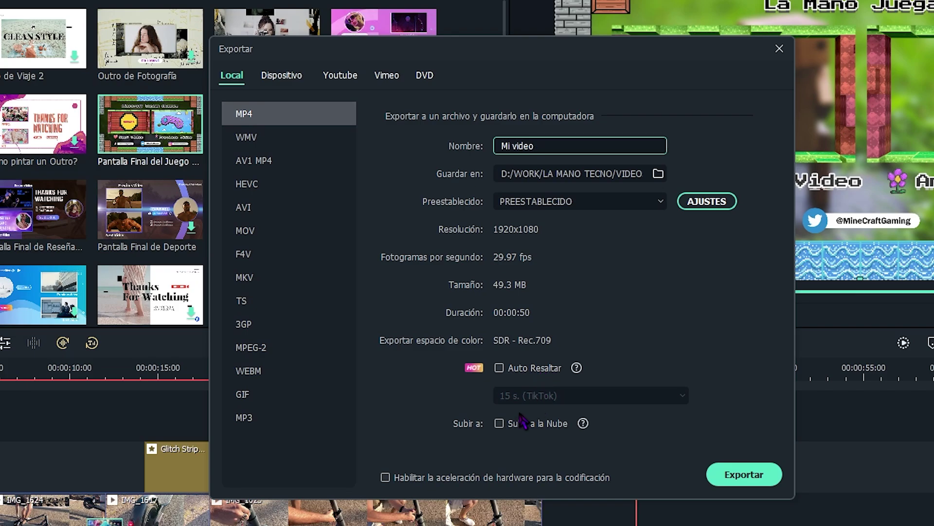
click(499, 367)
click(591, 395)
click(588, 469)
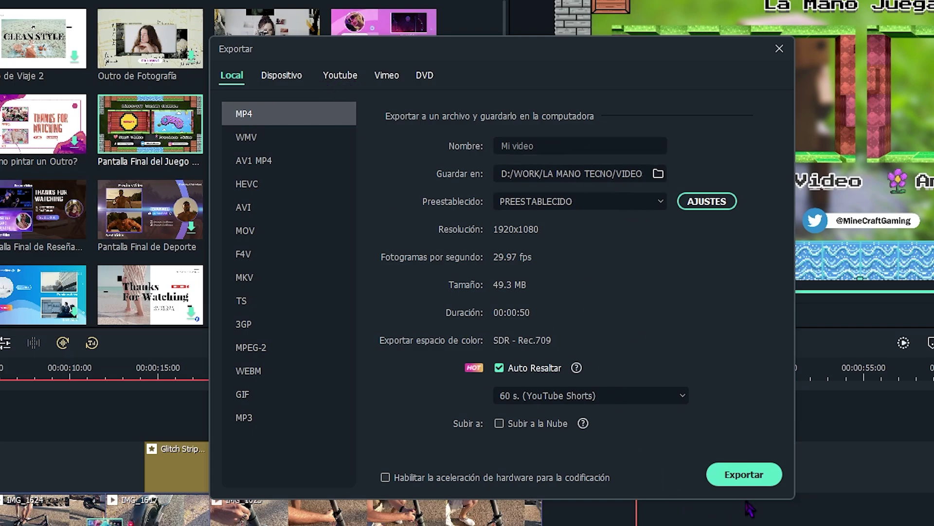
click(762, 464)
click(779, 48)
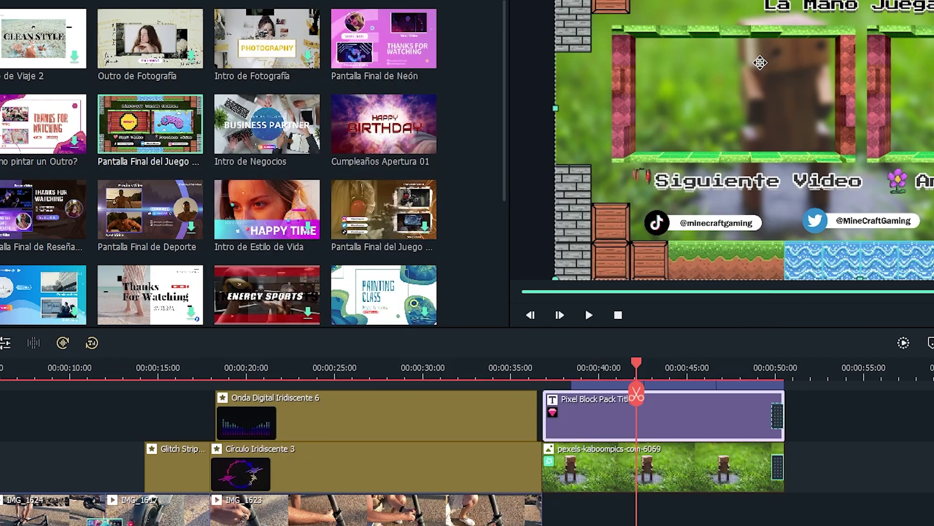